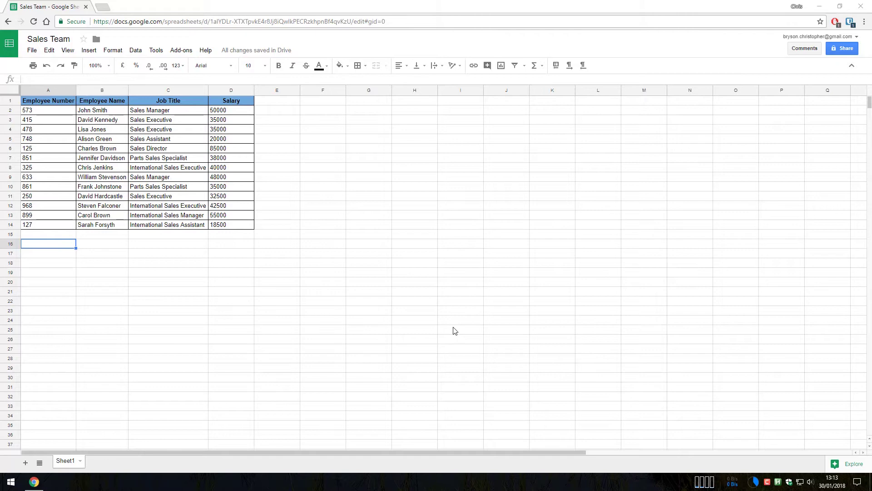
Clear the formatting from cells B7:D13 of the employee table
click(288, 246)
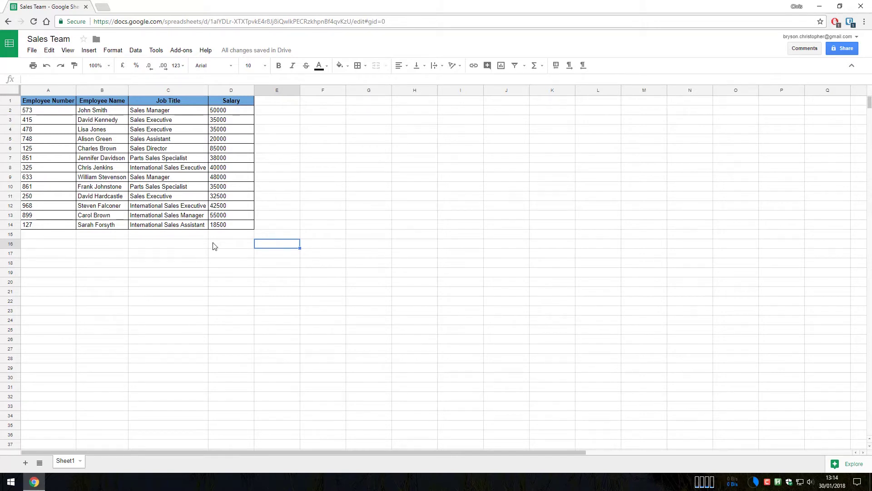
click(57, 244)
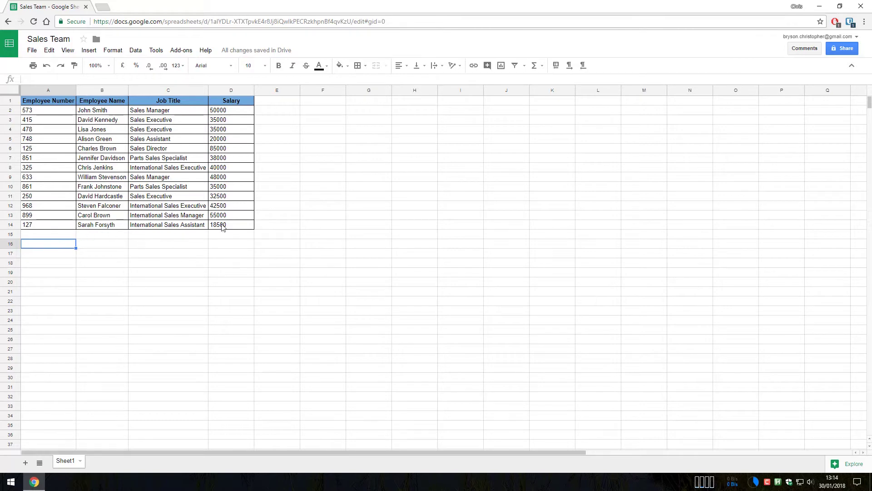
drag(223, 217, 121, 155)
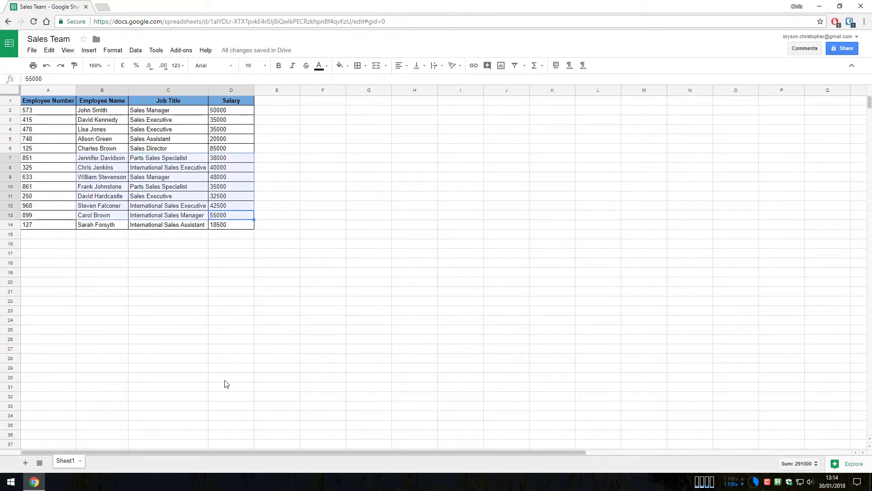
click(109, 54)
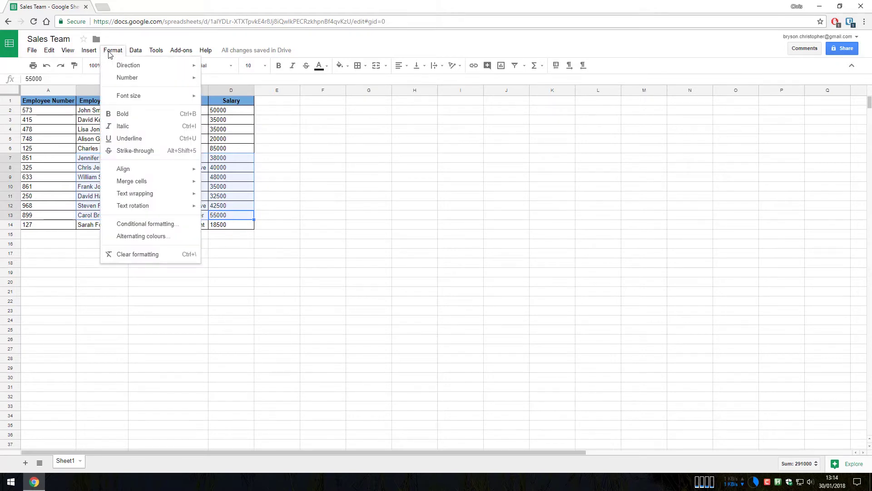
click(171, 257)
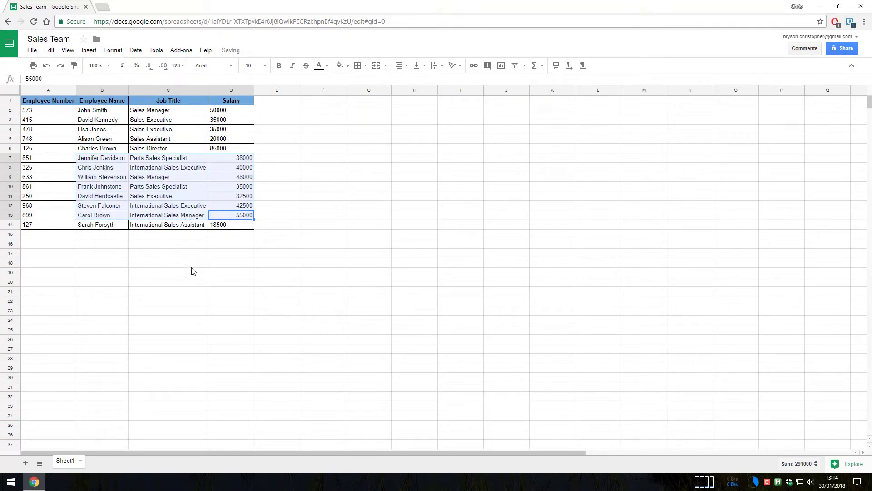
click(192, 266)
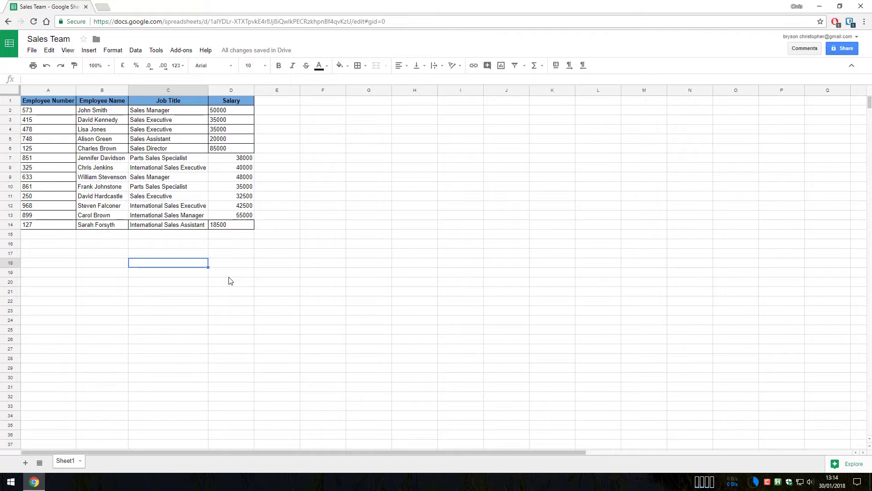
drag(265, 243, 36, 98)
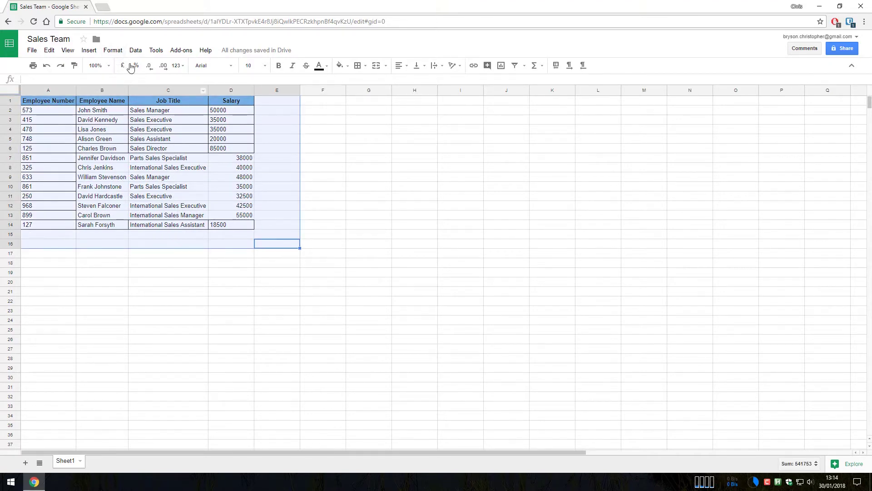
click(121, 53)
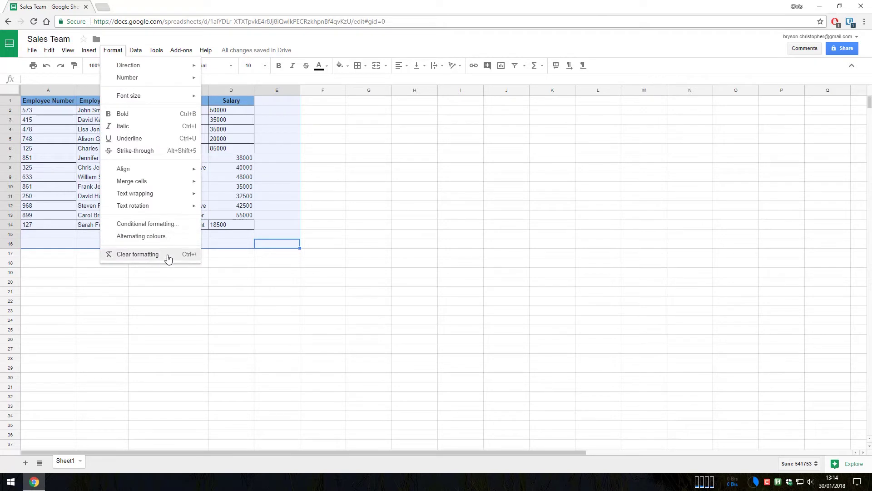
click(183, 293)
click(228, 255)
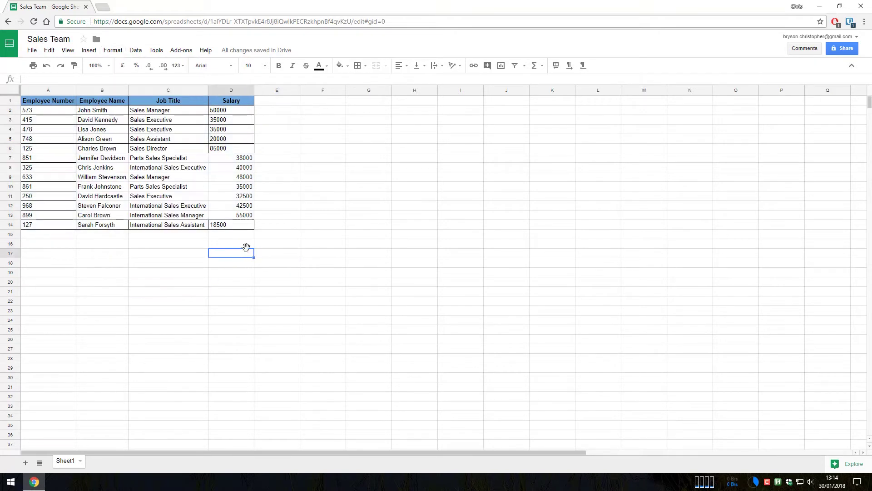
drag(259, 238, 4, 20)
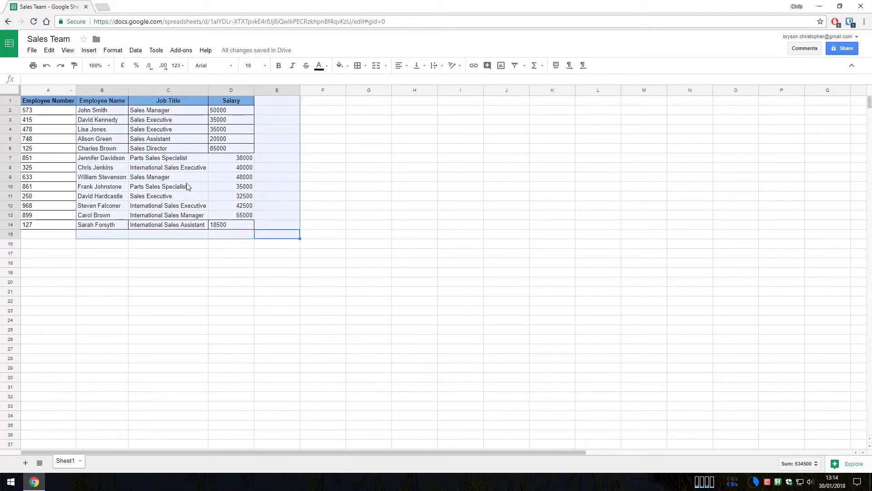
click(223, 187)
Clear all formatting from the range A1:E15, covering the whole employee table
drag(262, 237, 28, 97)
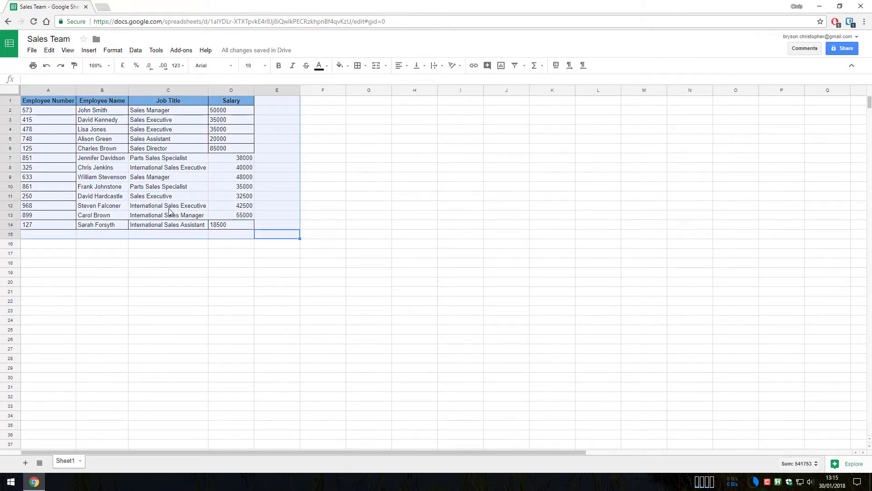
key(ctrl+backslash)
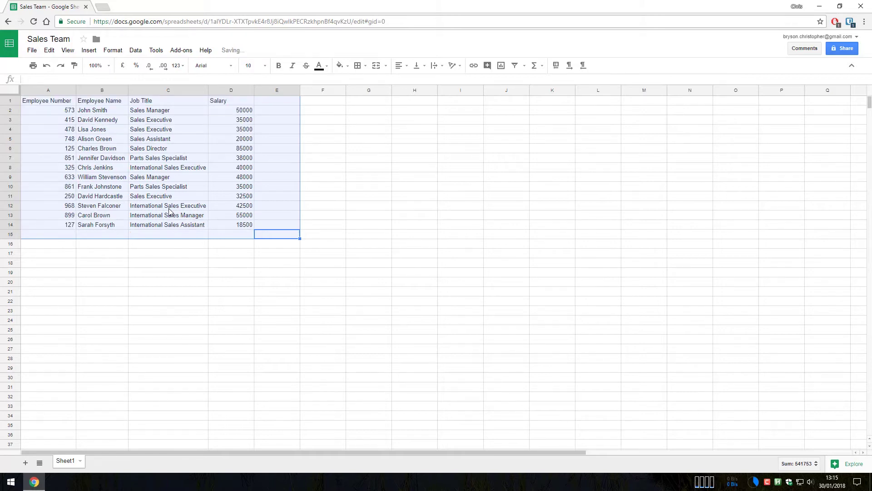
click(63, 254)
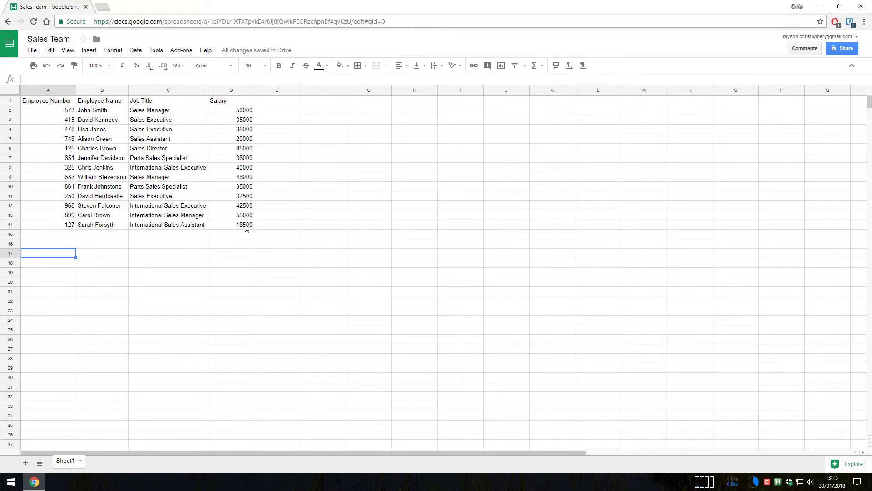
Apply alternating colours to the employee table in A1:D14
drag(246, 227, 47, 101)
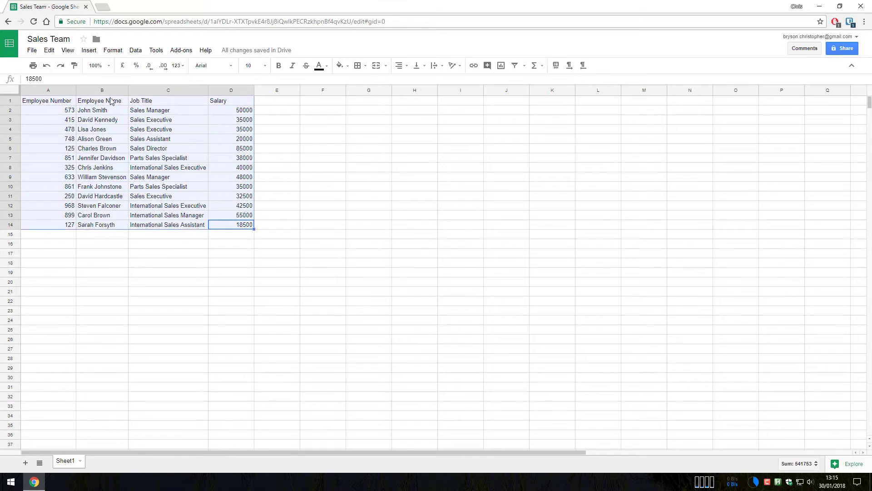
click(111, 51)
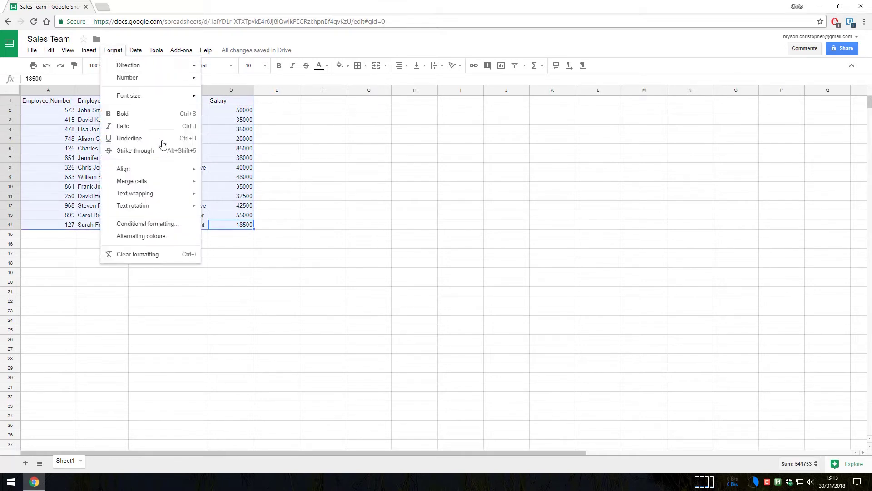
click(181, 239)
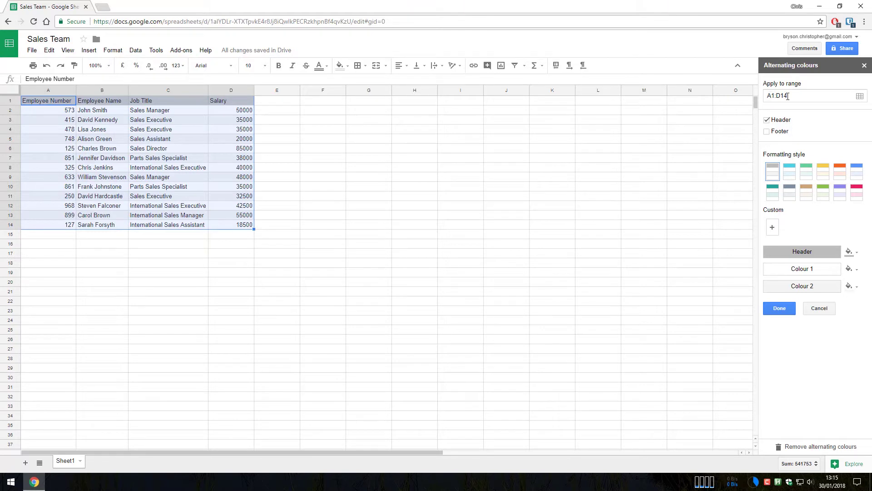
Extend the alternating colours range to A1:D20
click(824, 95)
key(BackSpace)
key(BackSpace)
text(20)
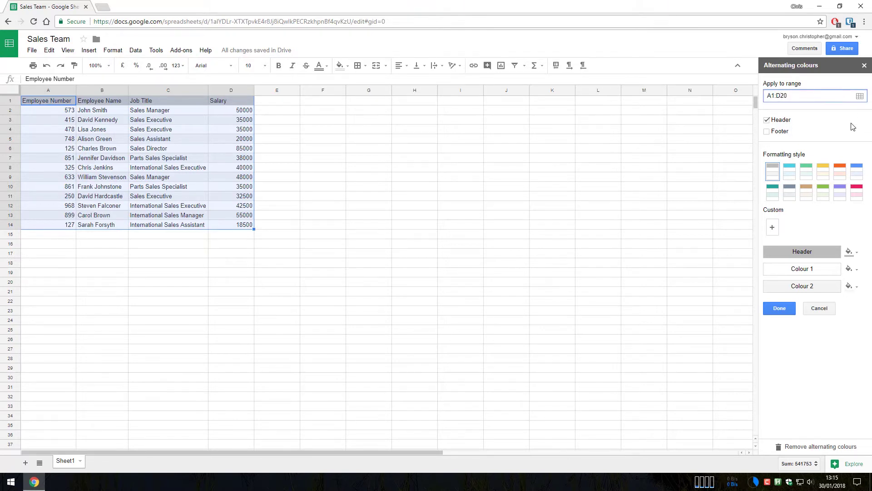
click(853, 126)
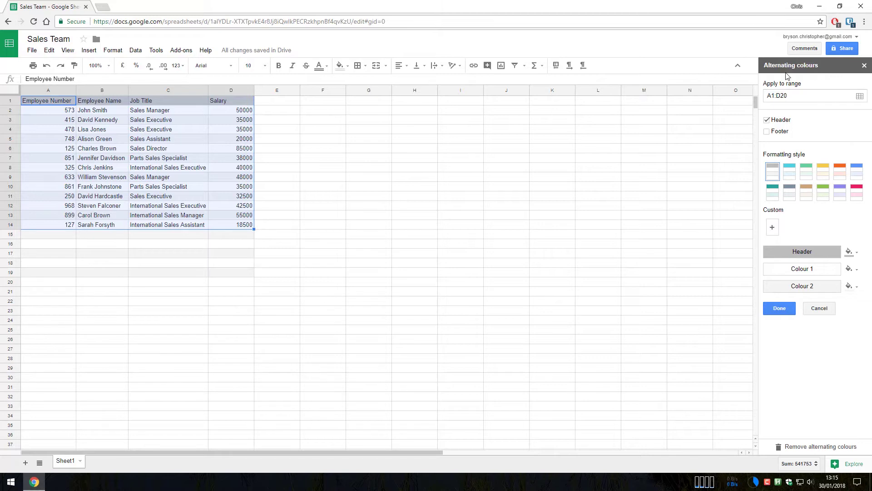
Set the alternating colours range back to A1:D14
click(803, 95)
key(BackSpace)
key(BackSpace)
text(14)
click(845, 126)
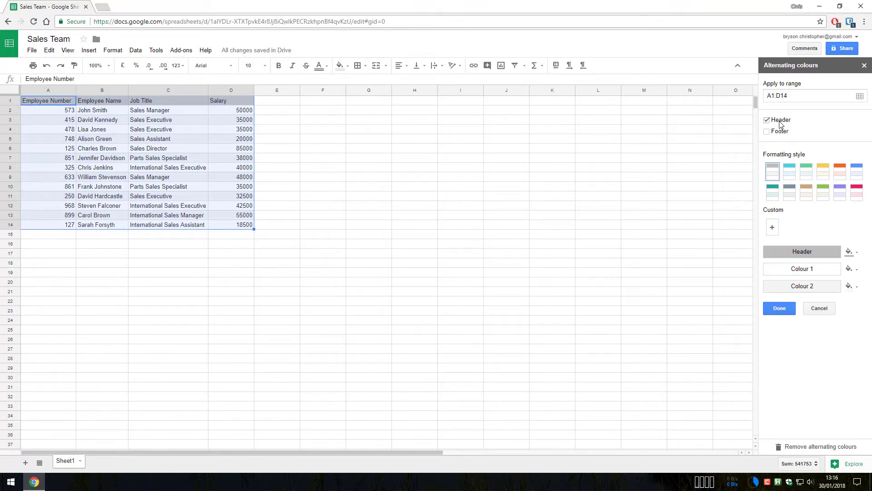
Turn on the footer colour for the alternating colours and turn it off again
click(767, 132)
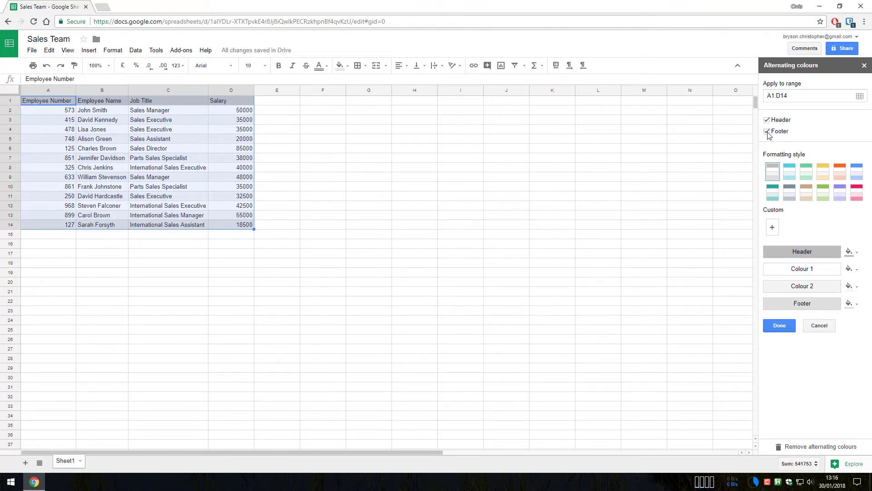
click(768, 132)
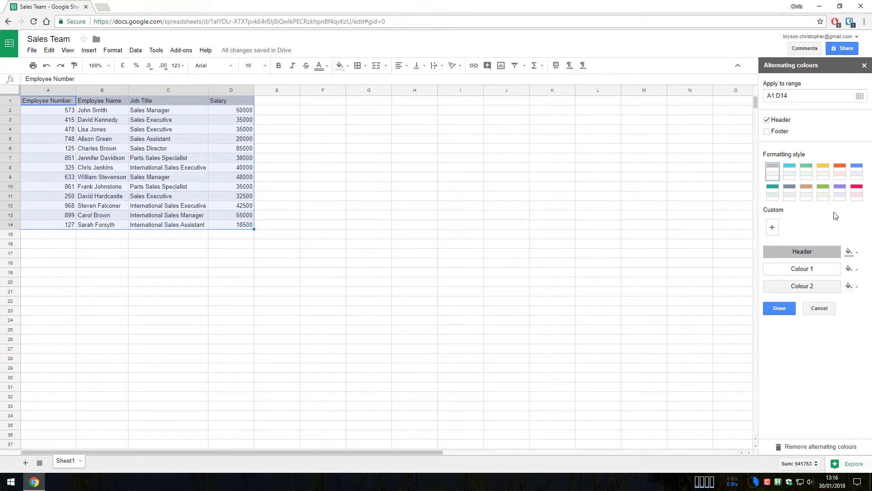
Choose the blue alternating colours style and change its header colour to bright green
click(855, 177)
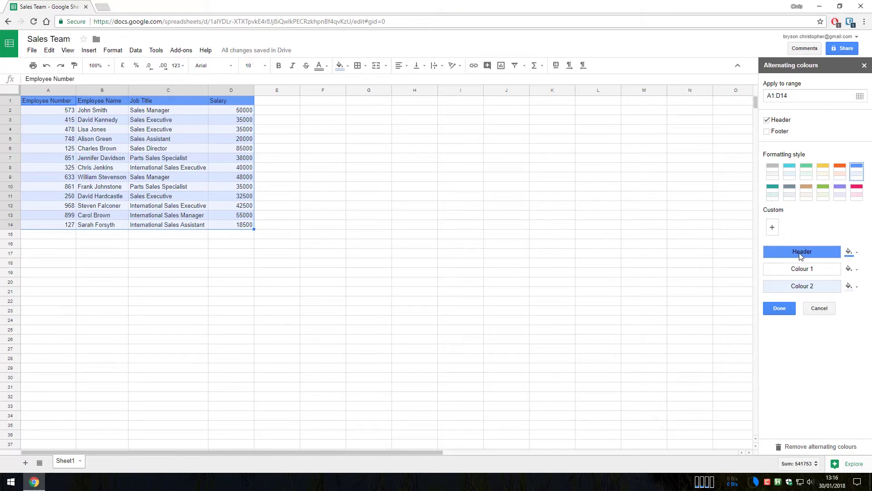
click(849, 252)
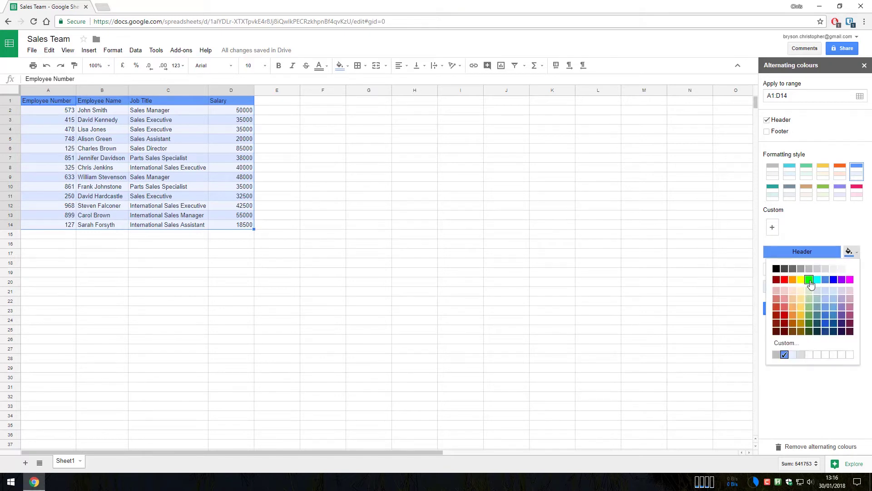
click(809, 279)
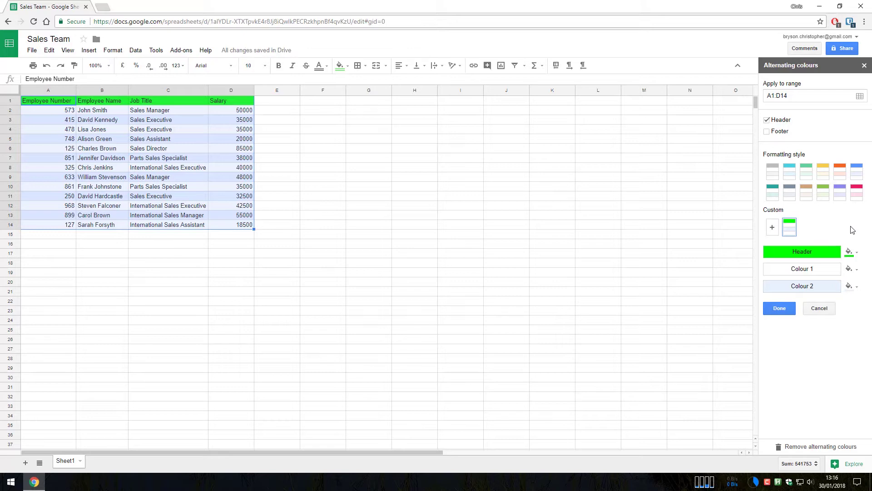
Choose the default blue formatting style for the alternating colours and finish the setup
click(857, 175)
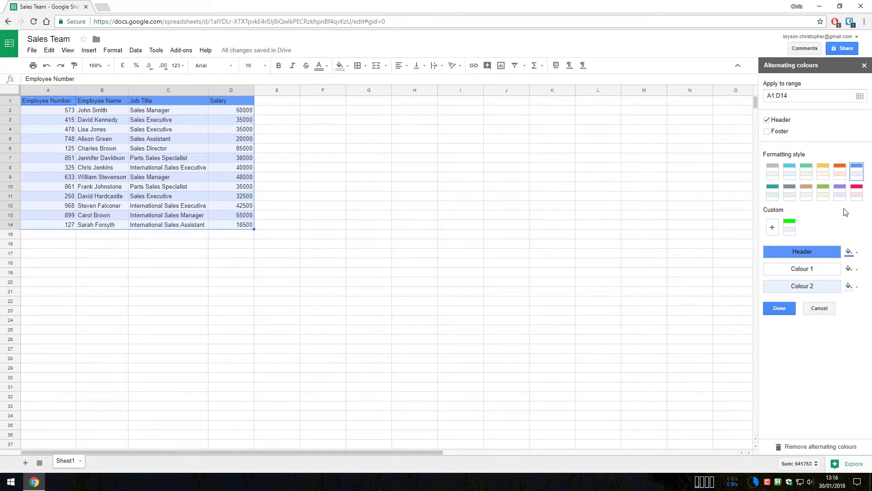
click(784, 309)
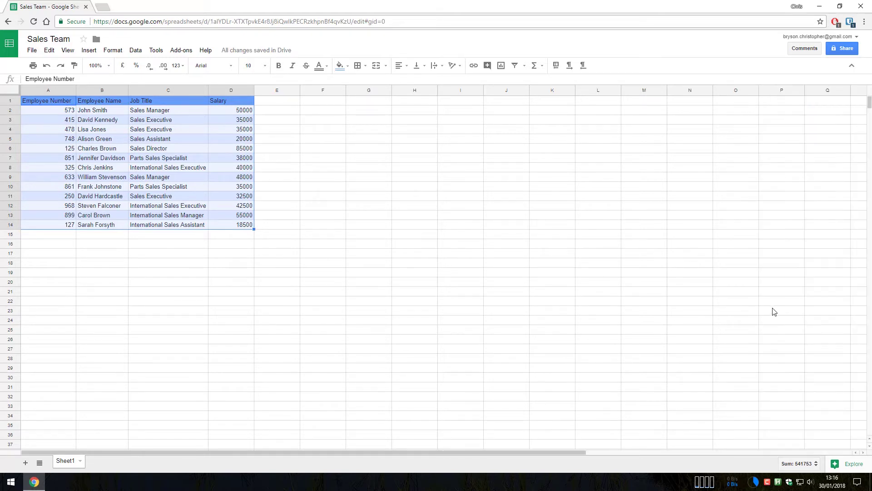
click(297, 244)
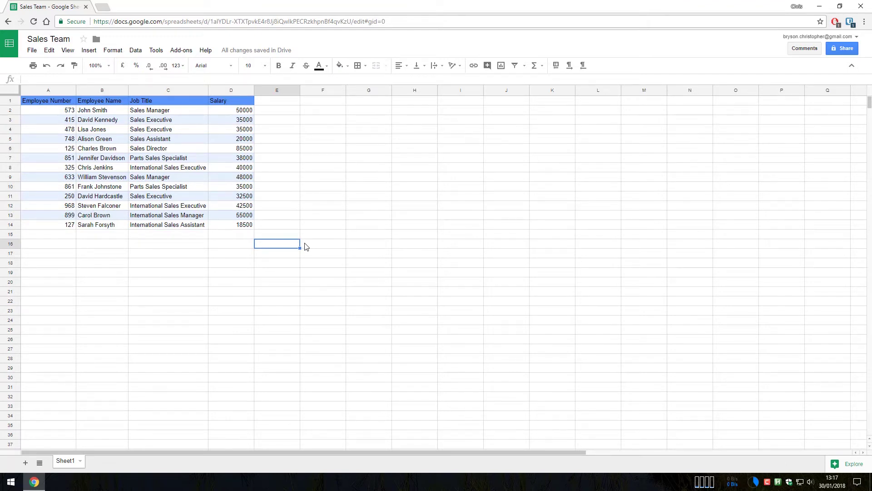
Make the header row A1:D1 bold and centre its text
drag(238, 101, 47, 101)
click(278, 69)
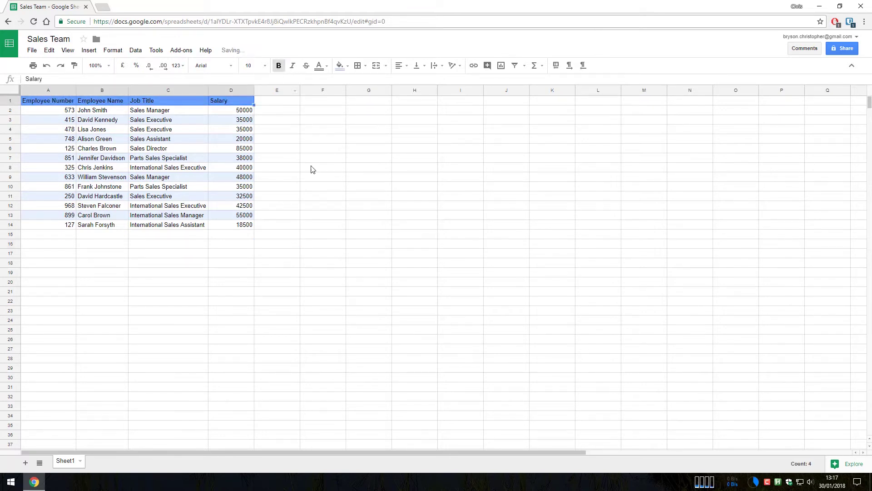
click(400, 69)
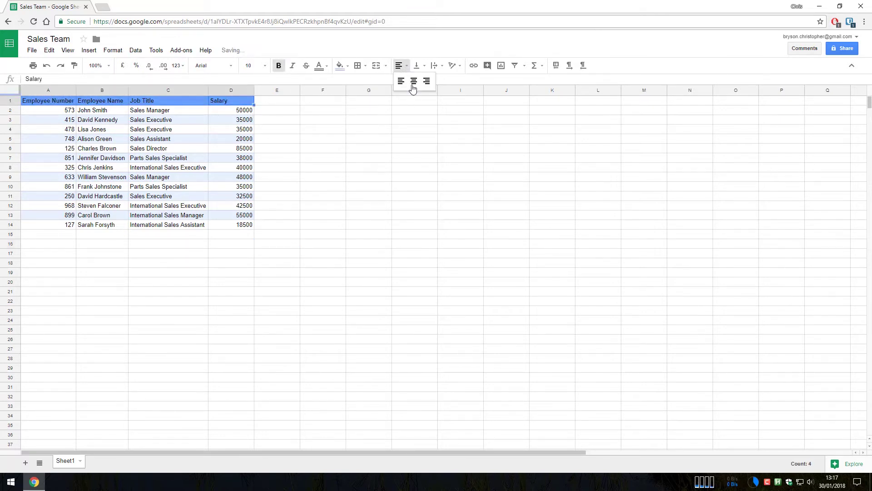
click(413, 80)
click(322, 196)
Left-align the table data in A2:D14
drag(244, 114, 71, 225)
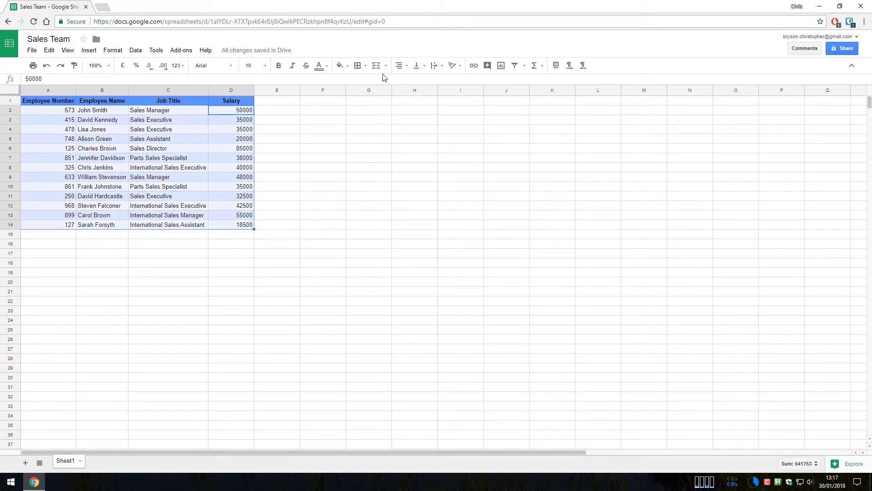
click(400, 65)
click(401, 80)
click(134, 255)
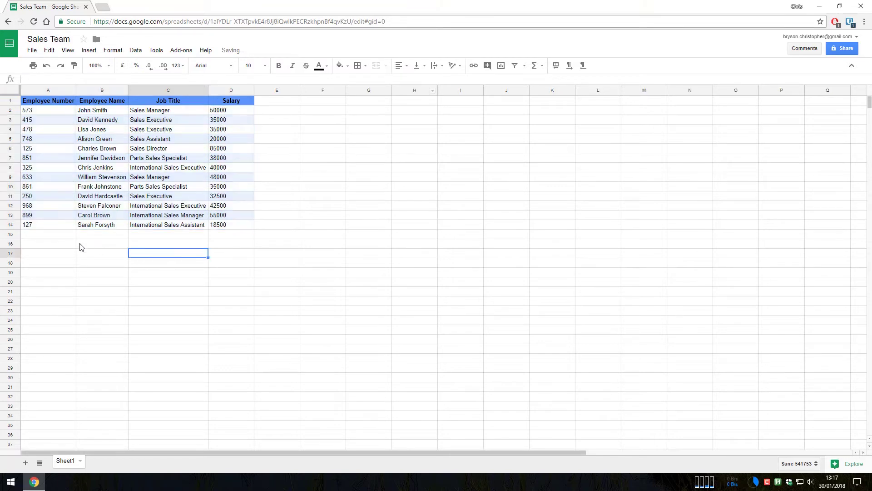
click(67, 244)
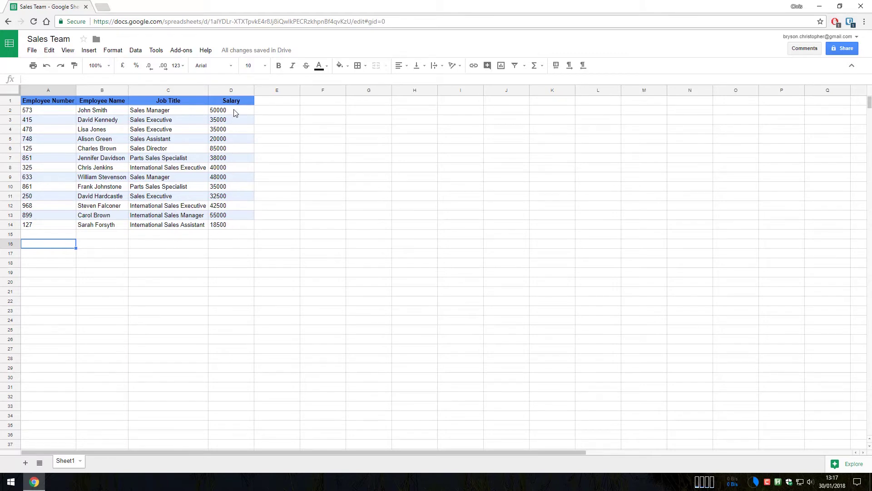
Format the salaries in D2:D14 as rounded currency in pounds
drag(236, 111, 236, 227)
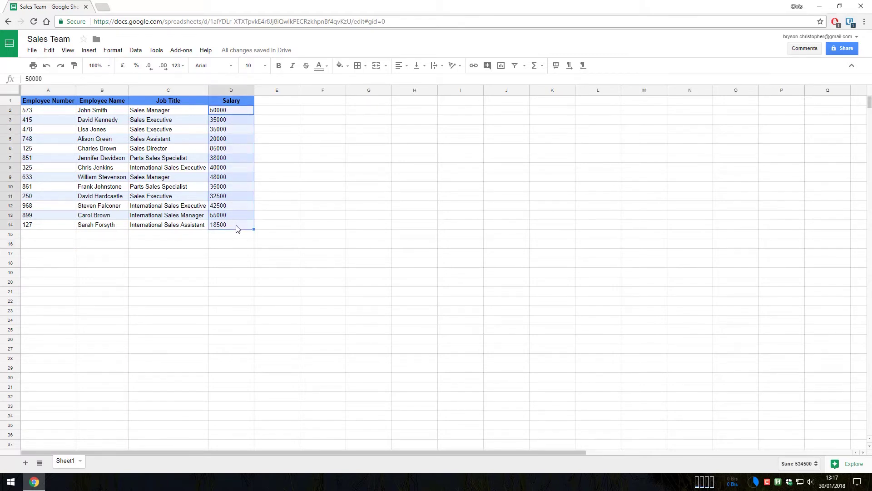
click(120, 53)
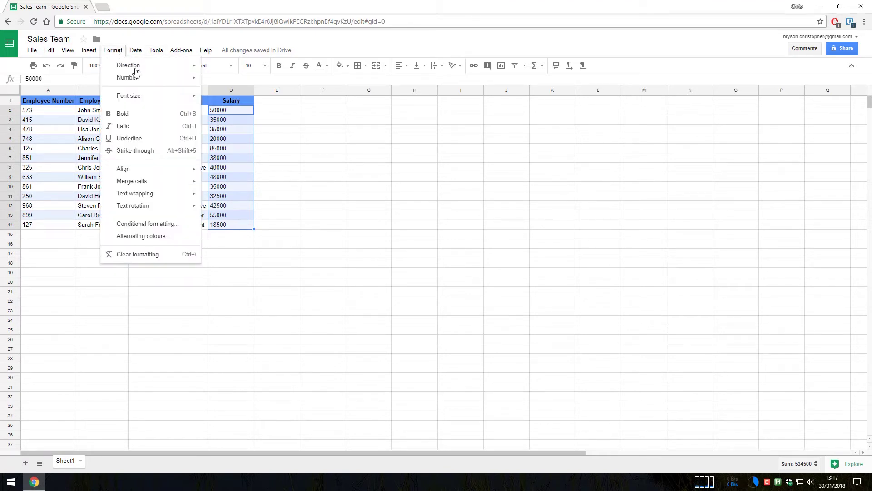
mouse_move(151, 81)
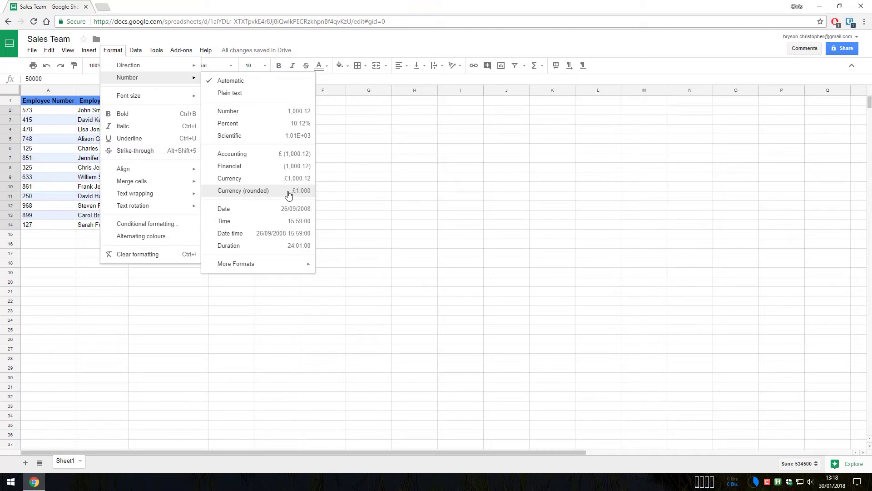
click(288, 192)
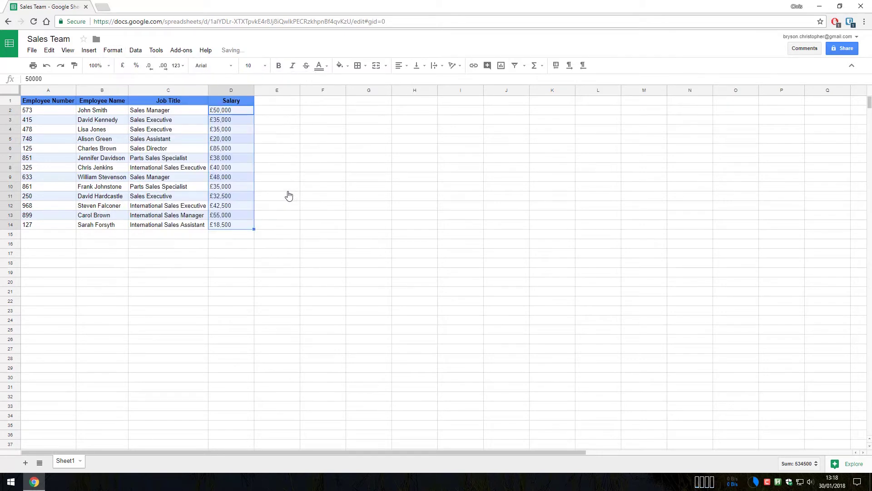
click(221, 272)
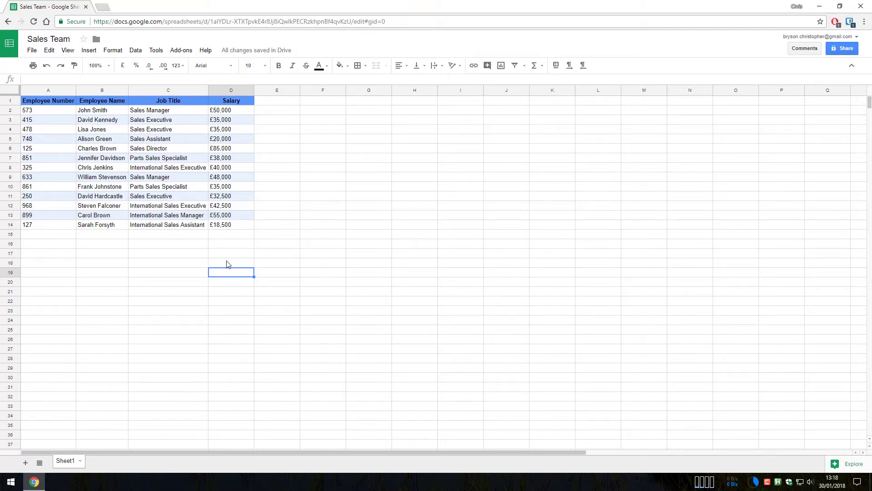
Change the salary in cell D5 to 20000.21 and reselect the cell
click(236, 140)
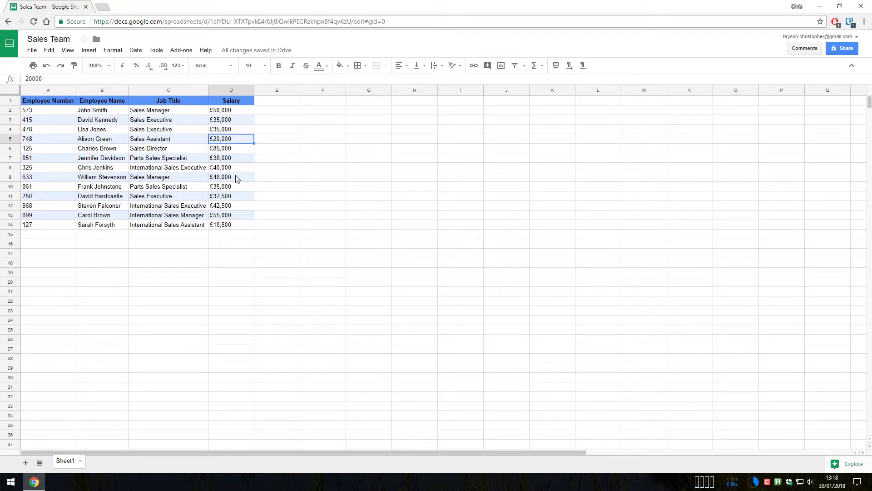
double_click(238, 142)
text(.21)
key(Return)
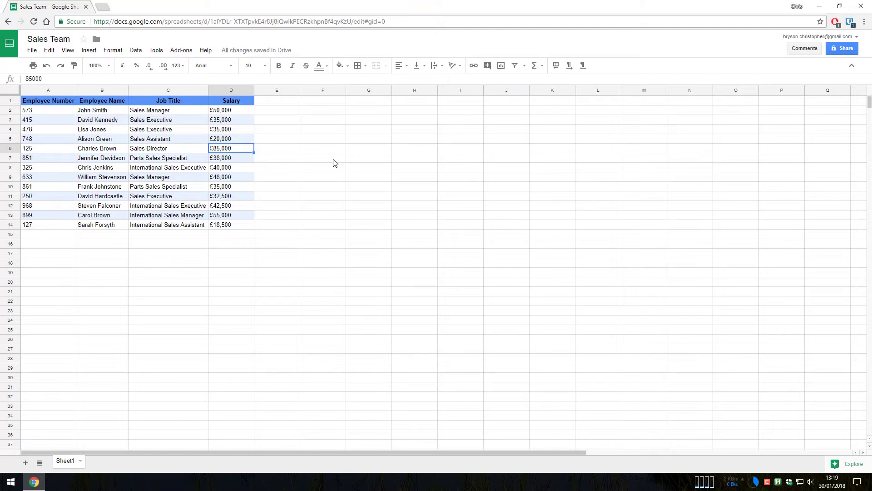
key(Up)
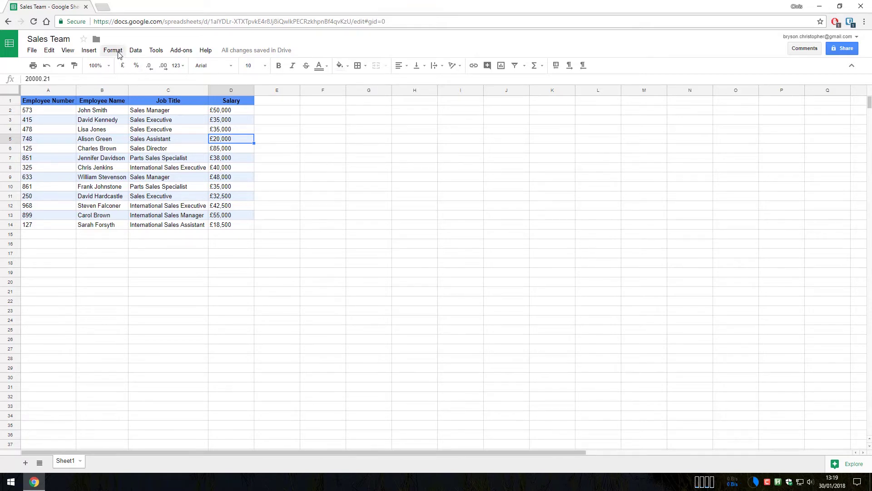
Try the Currency format with two decimal places on the salaries in D2:D14, and undo it
drag(234, 110, 230, 226)
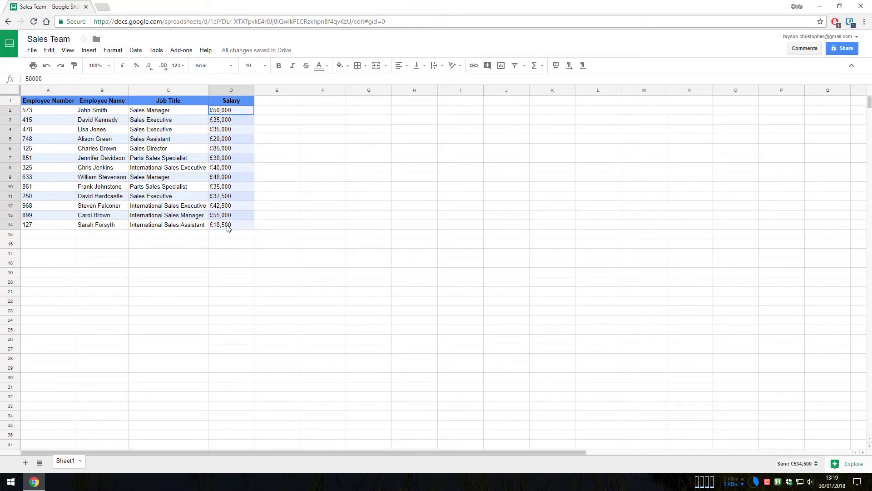
click(112, 50)
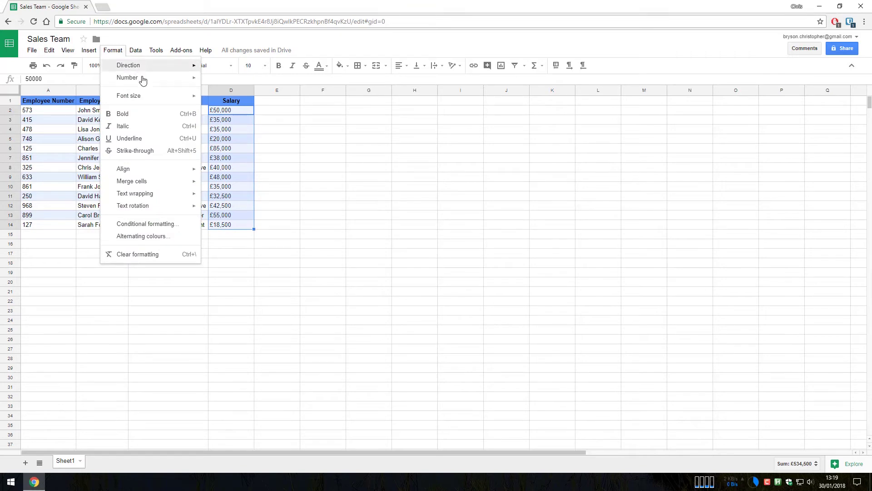
mouse_move(145, 82)
click(259, 178)
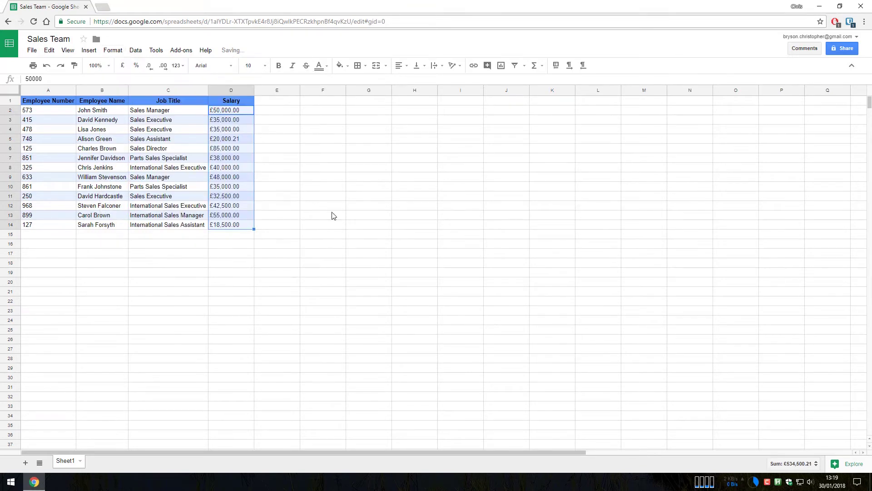
click(334, 207)
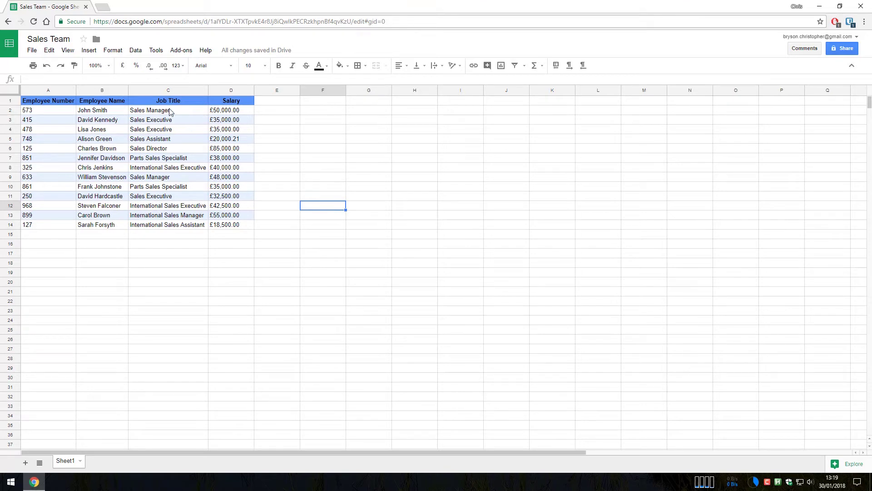
click(47, 68)
click(230, 246)
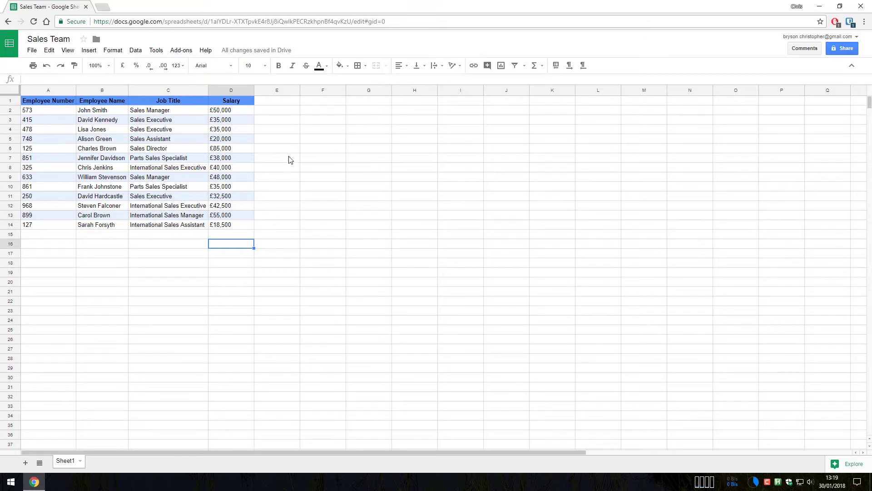
Insert today's date, 30/01/2018, in cell F5
click(324, 139)
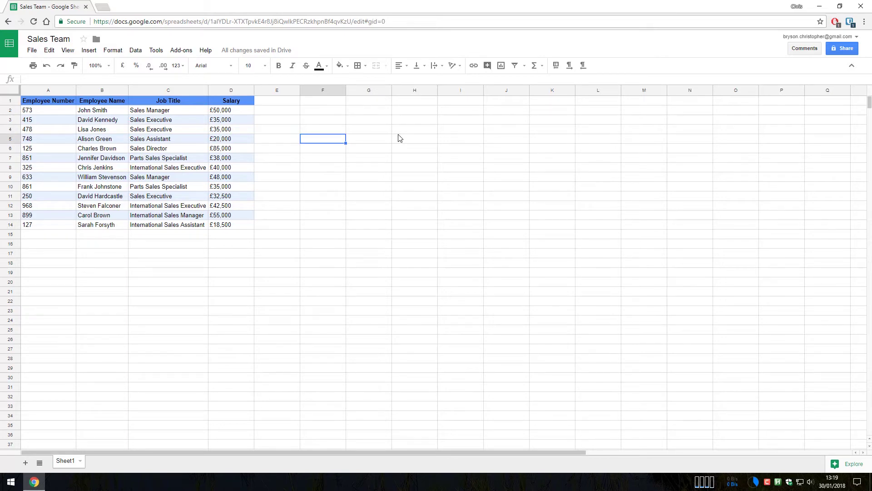
key(ctrl+semicolon)
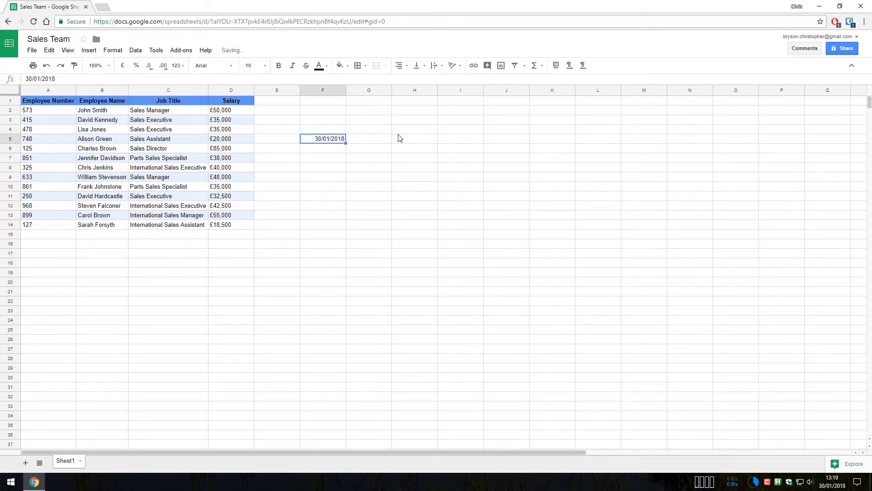
key(Return)
key(Return)
key(Return)
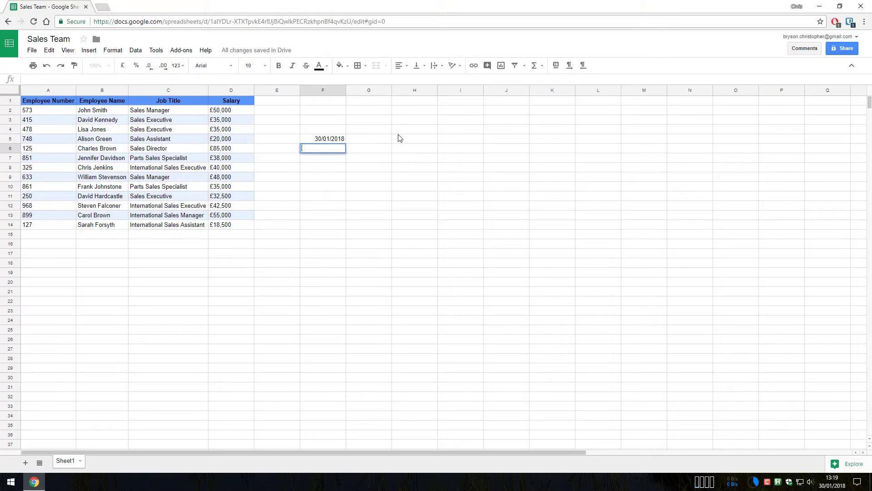
key(Return)
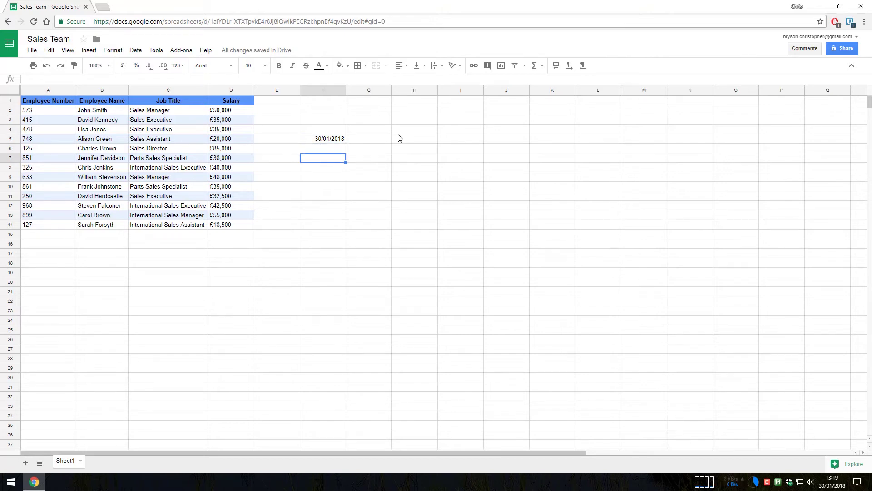
Open the custom date and time formats for cell F5 and move the dialog clear of the date
click(338, 138)
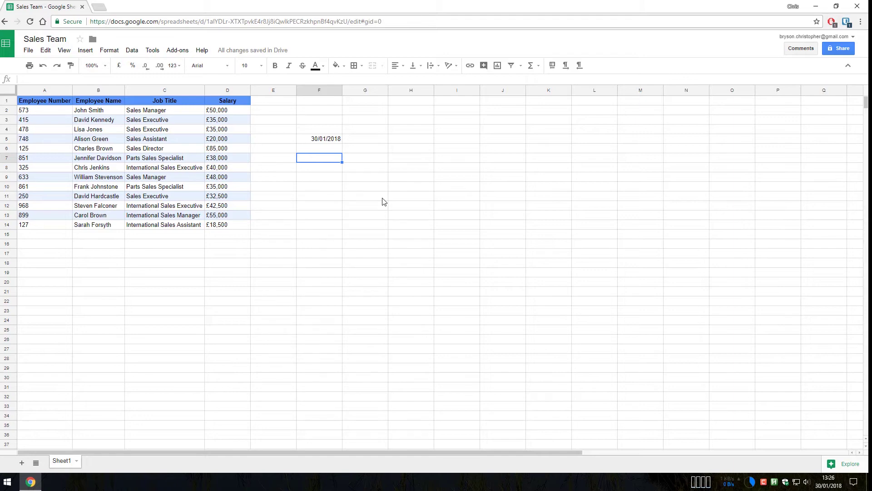
click(331, 142)
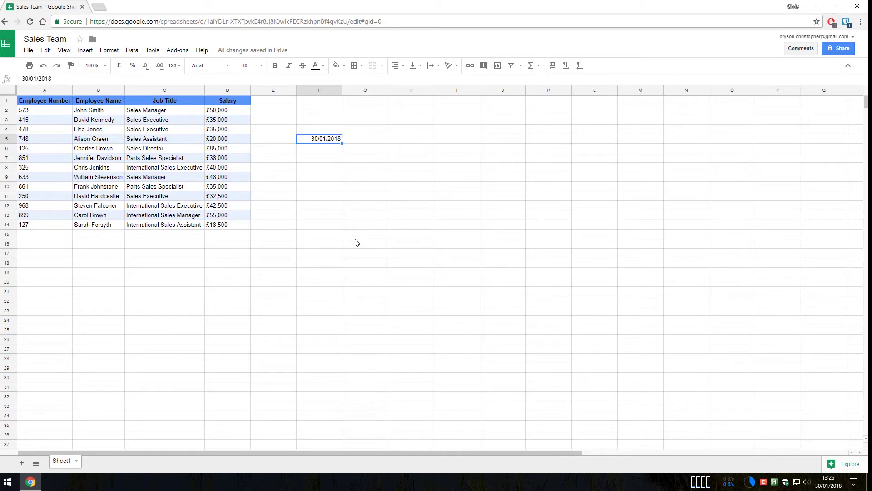
click(121, 53)
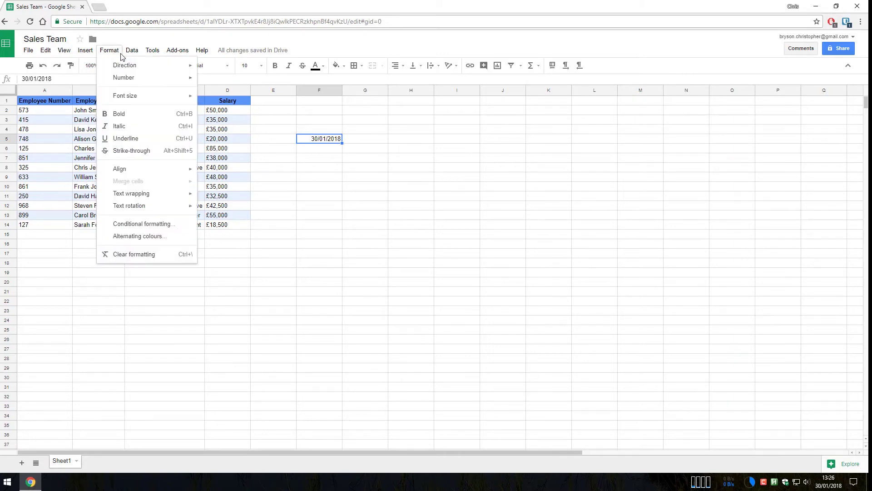
mouse_move(135, 78)
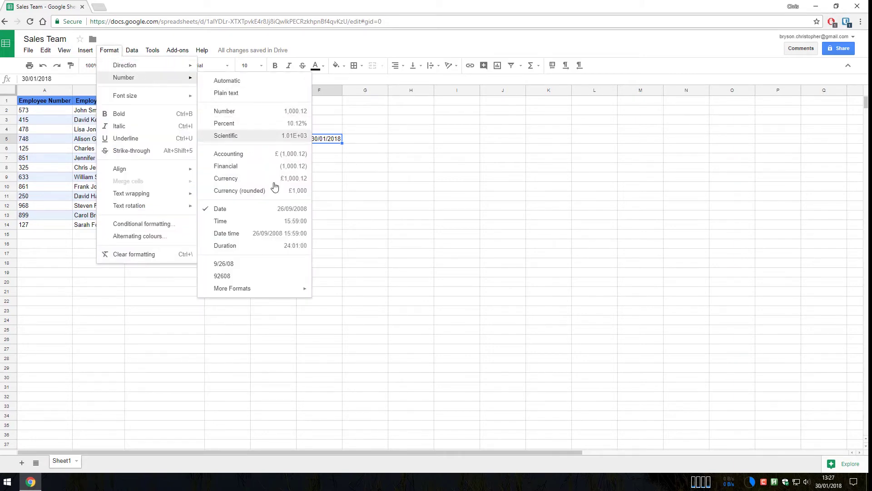
mouse_move(272, 290)
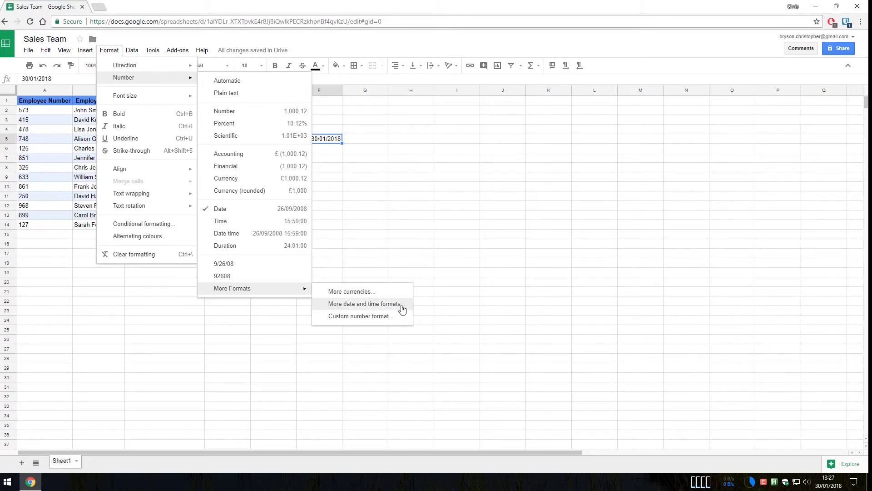
click(402, 307)
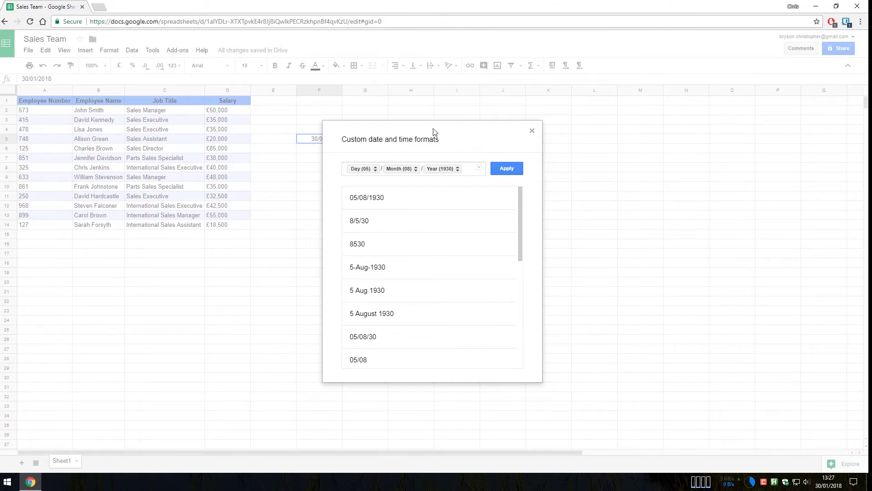
drag(342, 129, 384, 124)
drag(426, 151, 459, 139)
click(430, 159)
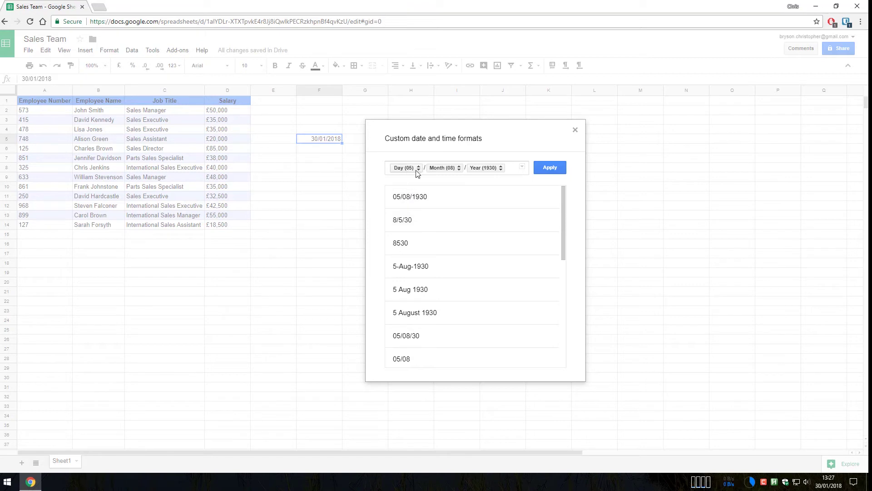
View the month display options and clear all day, month and year elements from the custom date format
click(461, 169)
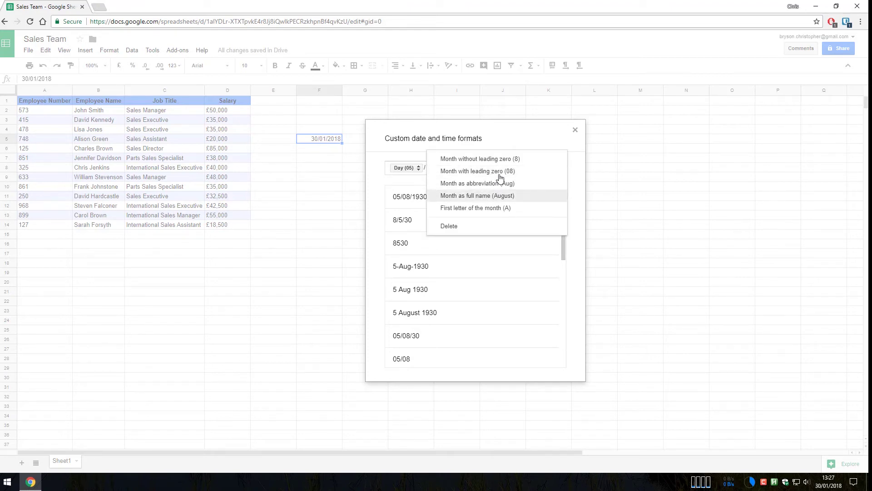
click(529, 139)
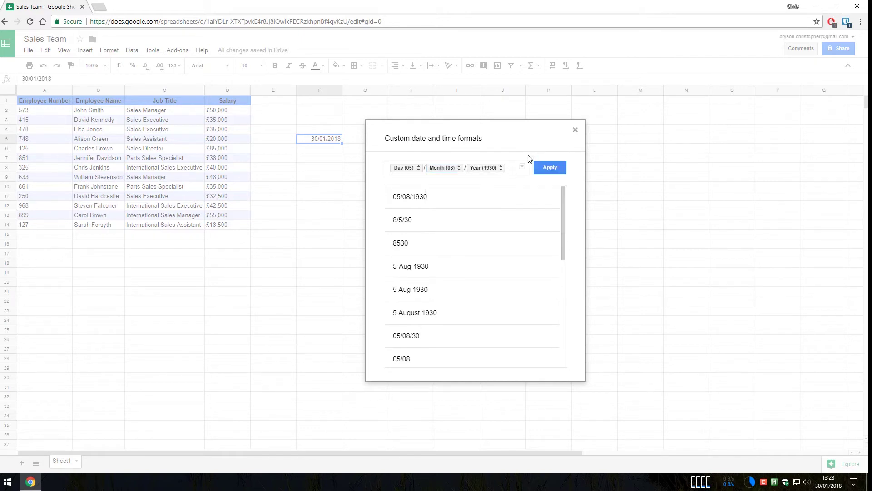
key(BackSpace)
key(BackSpace)
key(BackSpace)
key(BackSpace)
key(BackSpace)
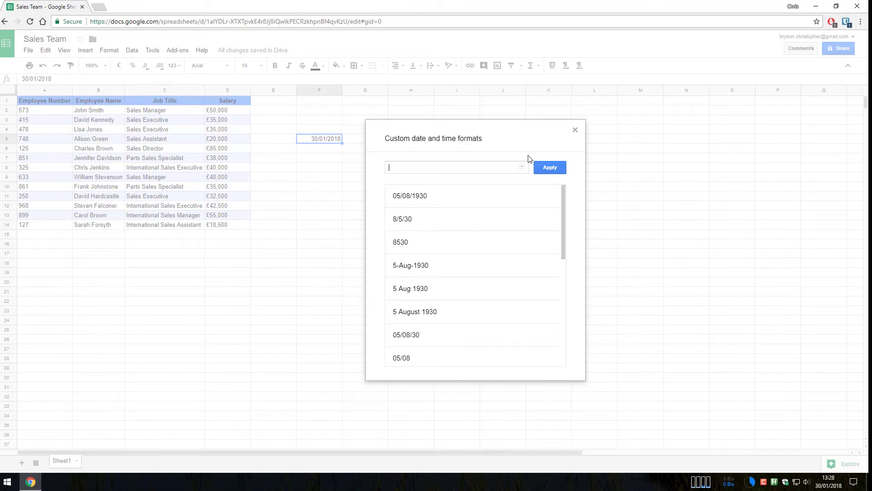
Add a month element to the custom date format and show it as an abbreviation (Aug)
click(522, 167)
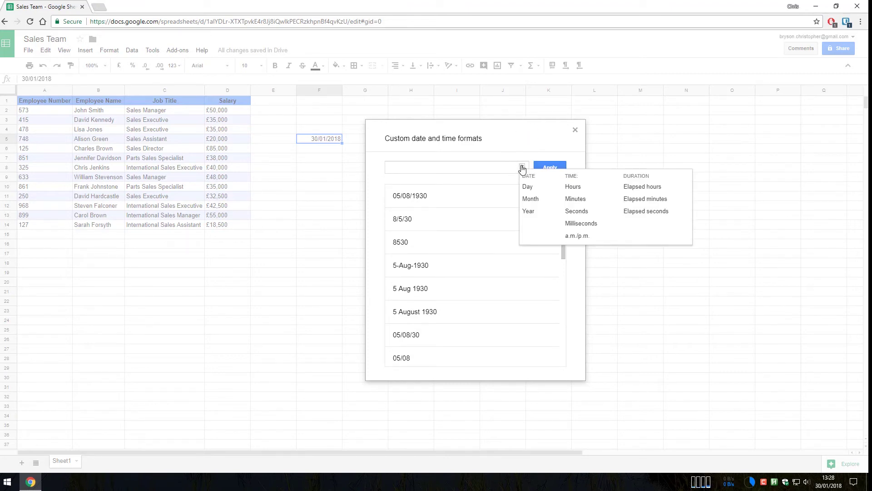
click(543, 199)
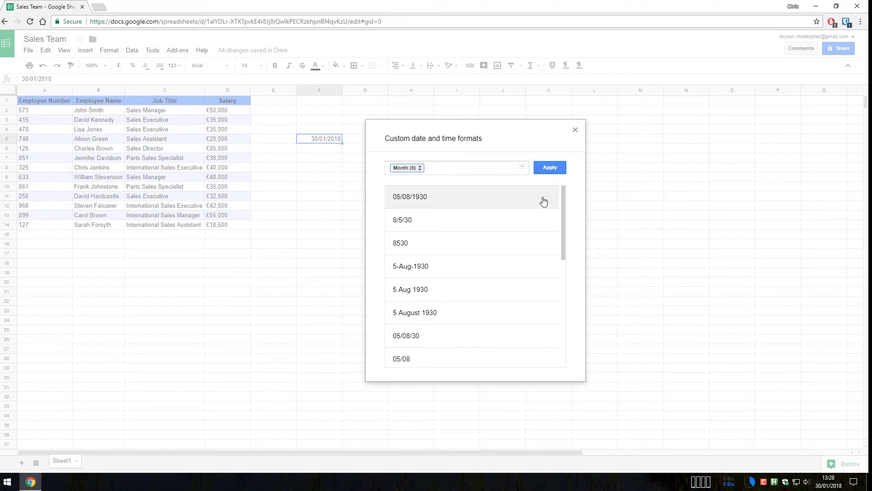
click(421, 169)
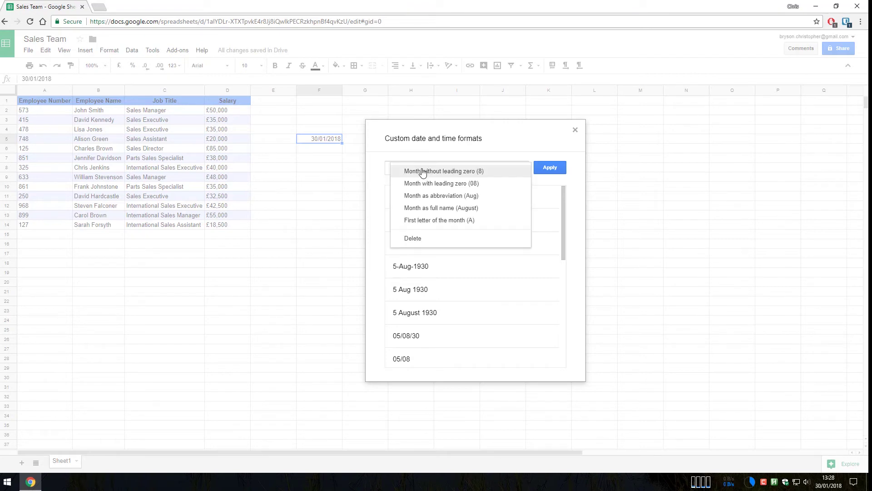
click(451, 199)
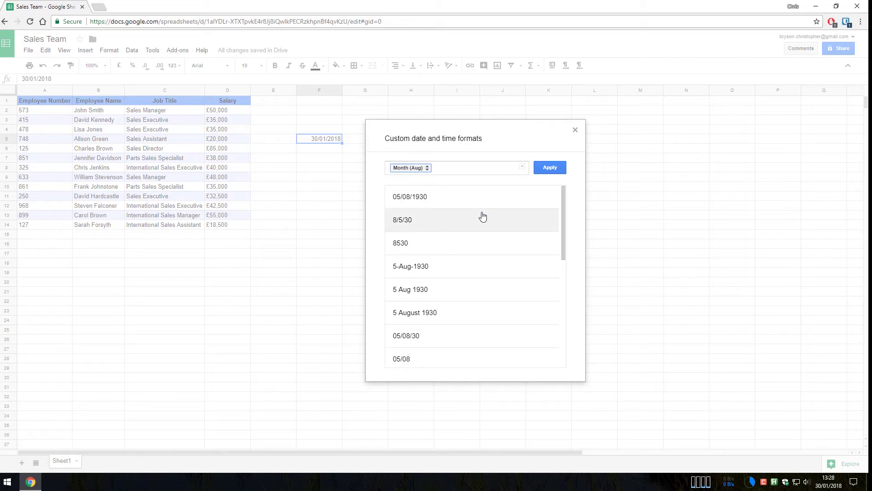
Add a hyphen and a day element with leading zero (05) after the month in the custom format
click(449, 172)
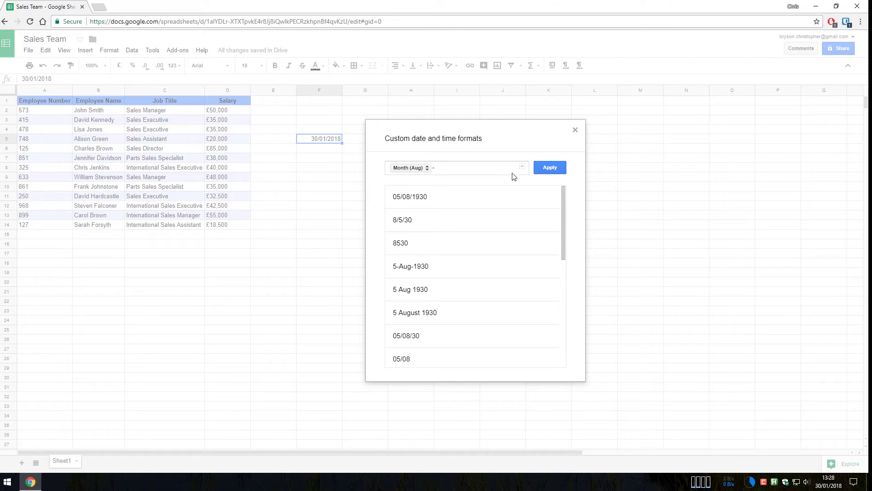
click(522, 167)
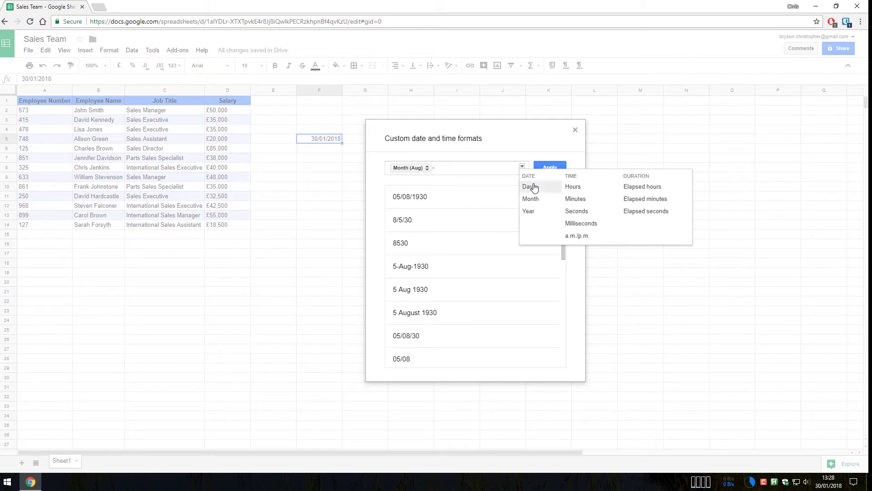
click(527, 187)
click(464, 169)
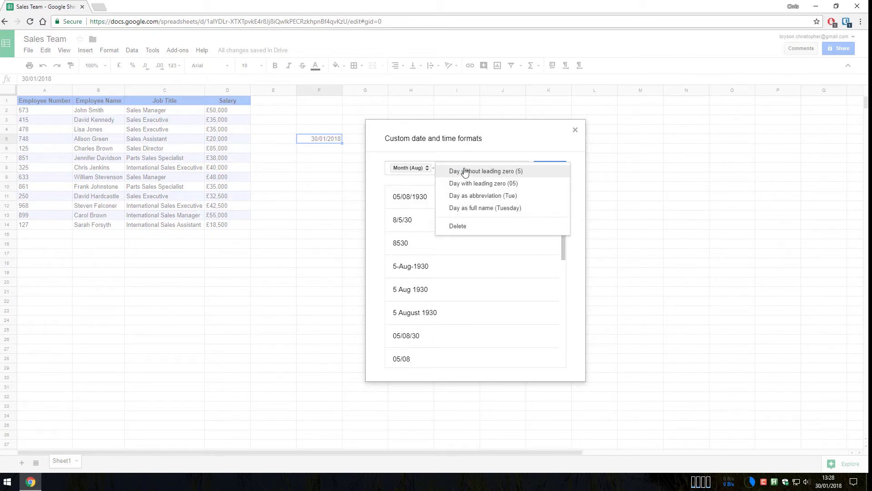
click(525, 183)
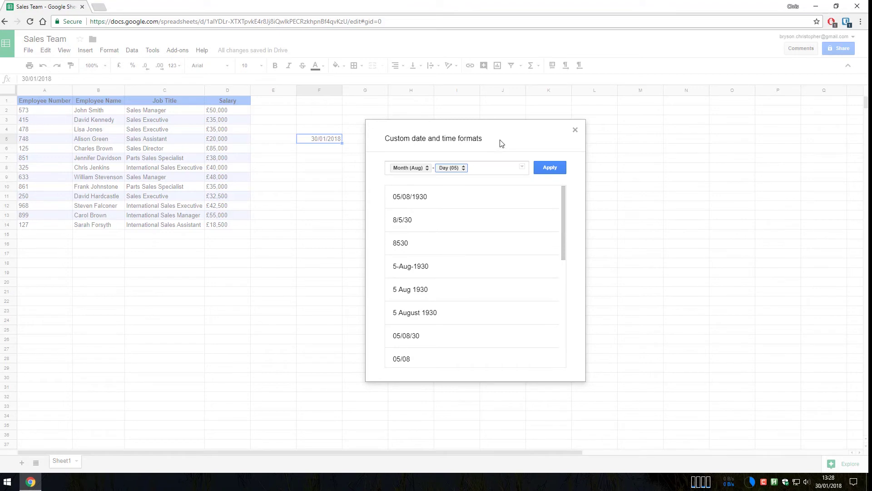
Add a hyphen and a full numeric year (1930) after the day element, then apply the custom date format to F5
click(493, 171)
text(-)
click(523, 166)
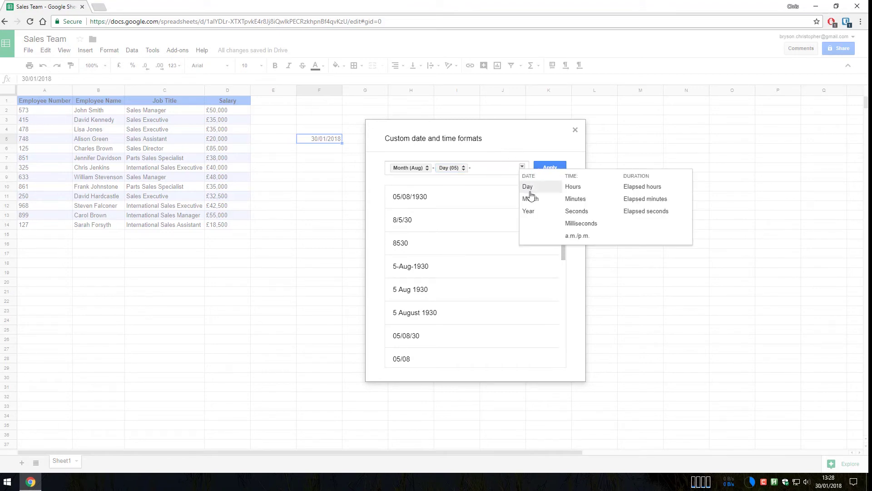
click(529, 211)
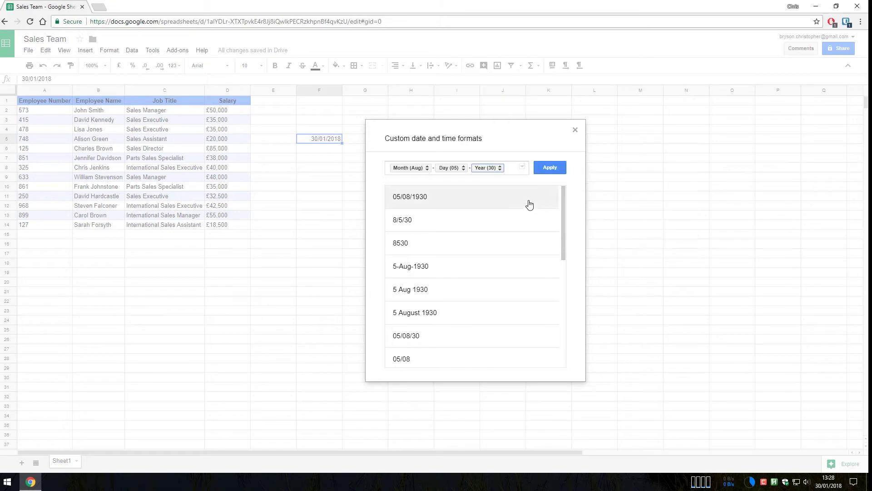
click(501, 170)
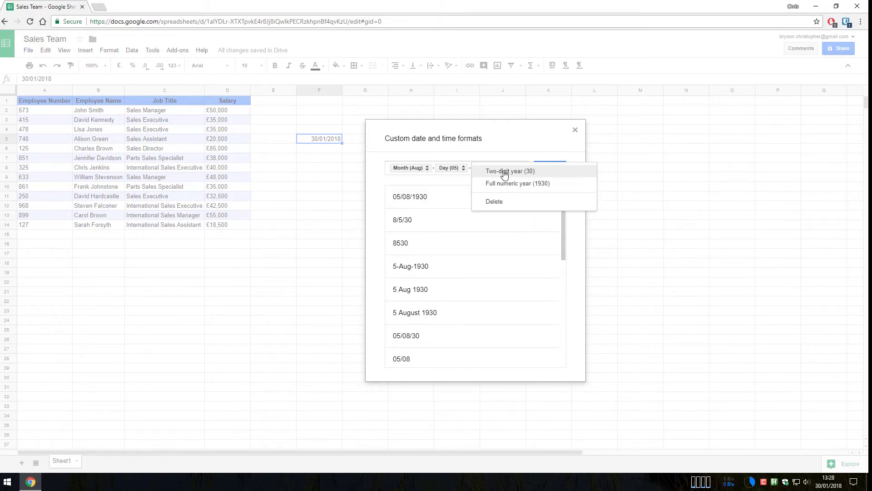
click(539, 187)
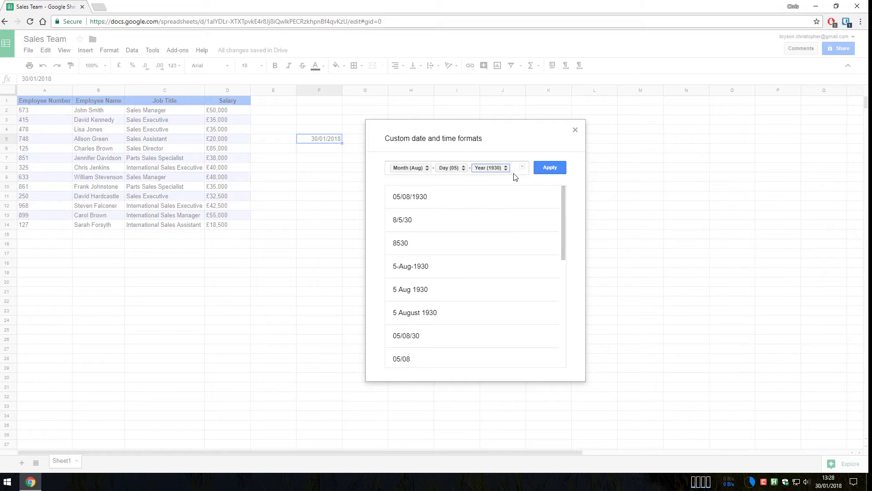
click(549, 167)
click(368, 164)
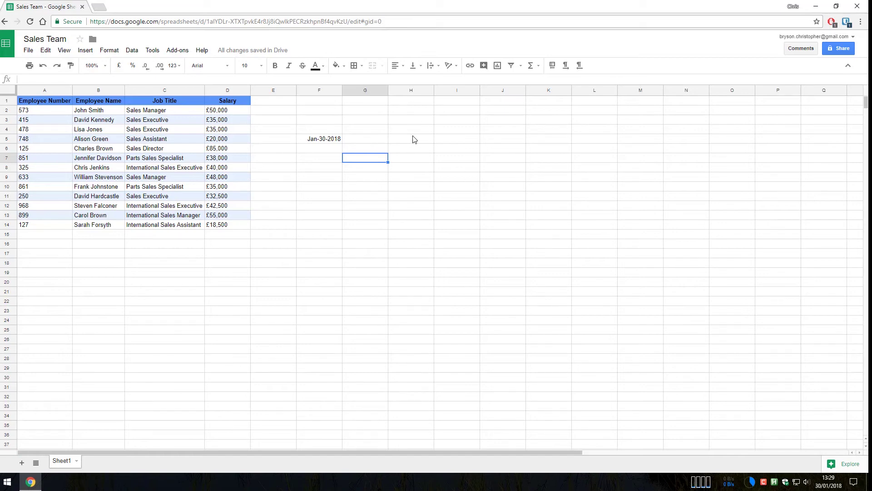
Clear the contents of the range E4:G7 around the sample date
click(370, 131)
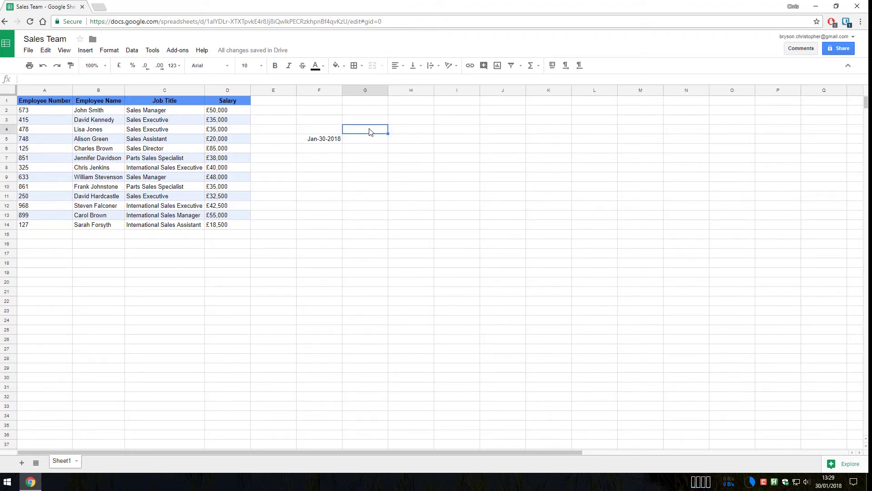
shift+click(283, 160)
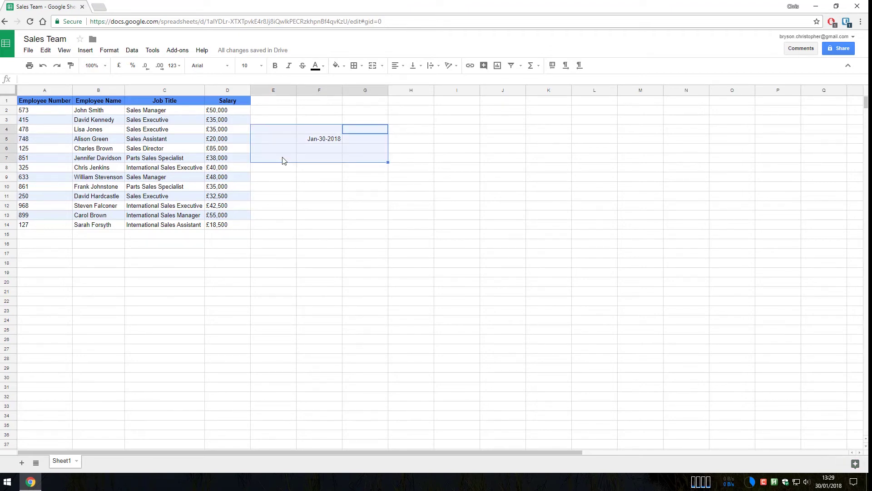
key(Delete)
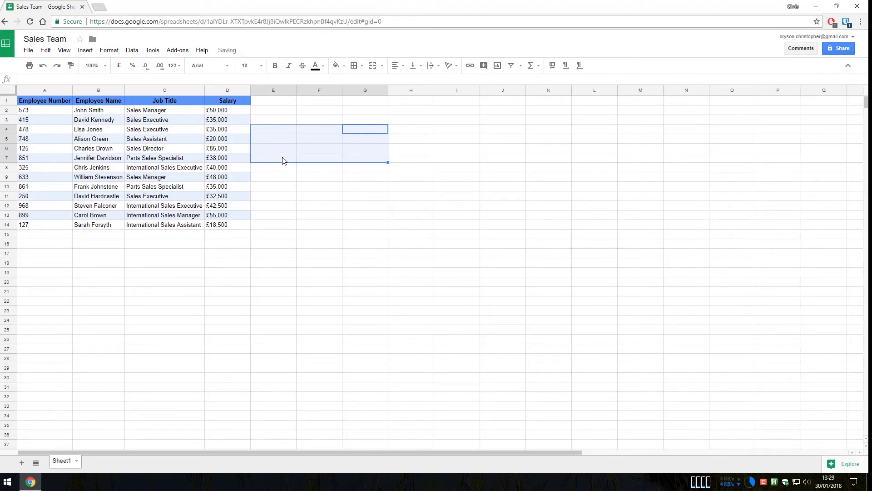
click(376, 195)
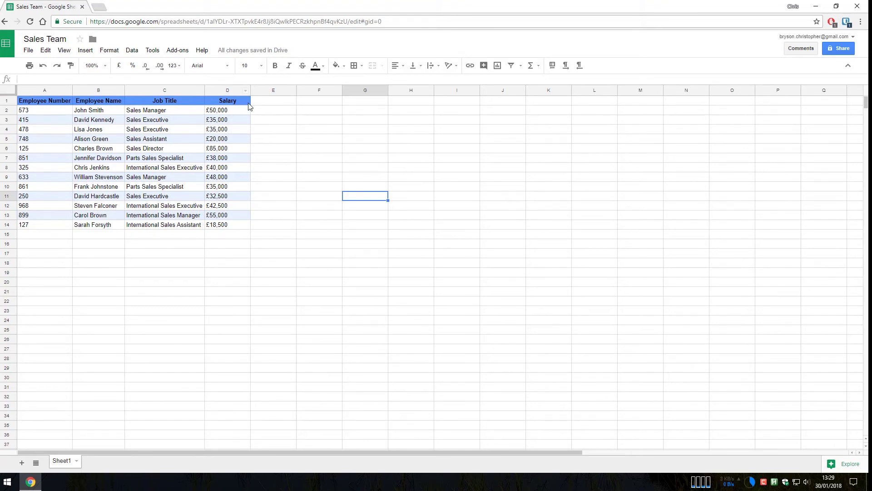
Change the Salary header in D1 to Current Salary
click(272, 101)
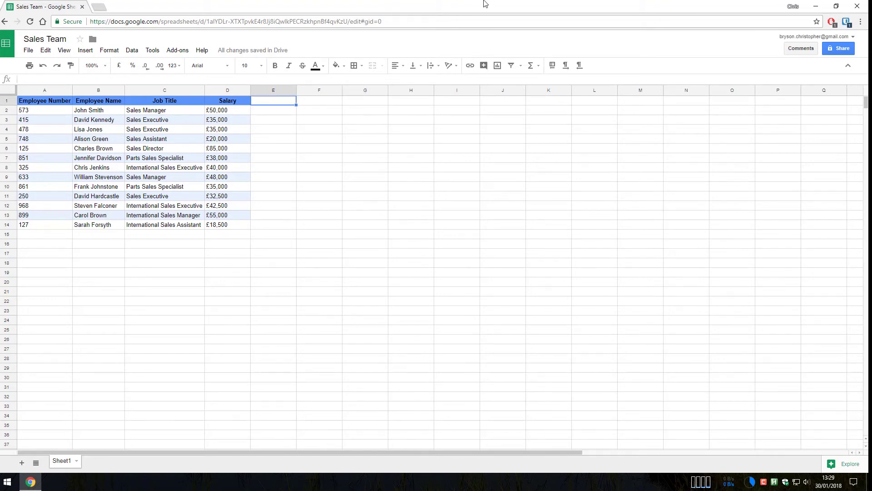
double_click(223, 100)
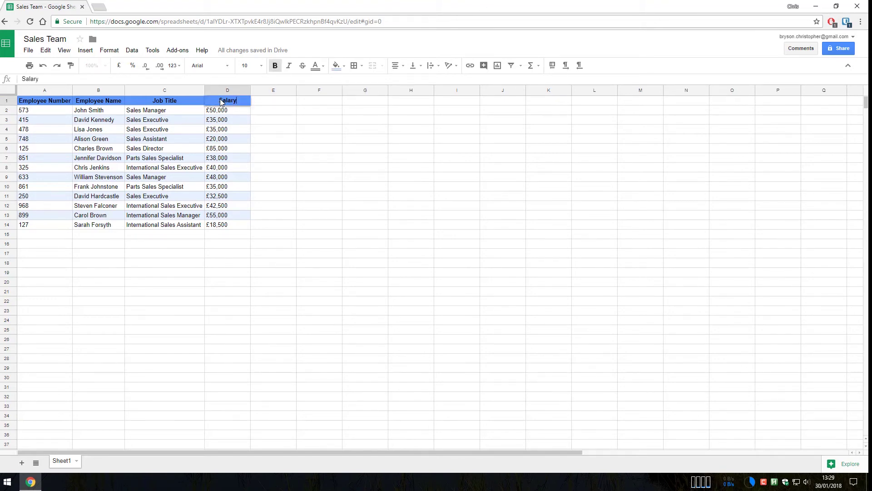
drag(219, 100, 286, 98)
key(Home)
text(Current)
click(311, 168)
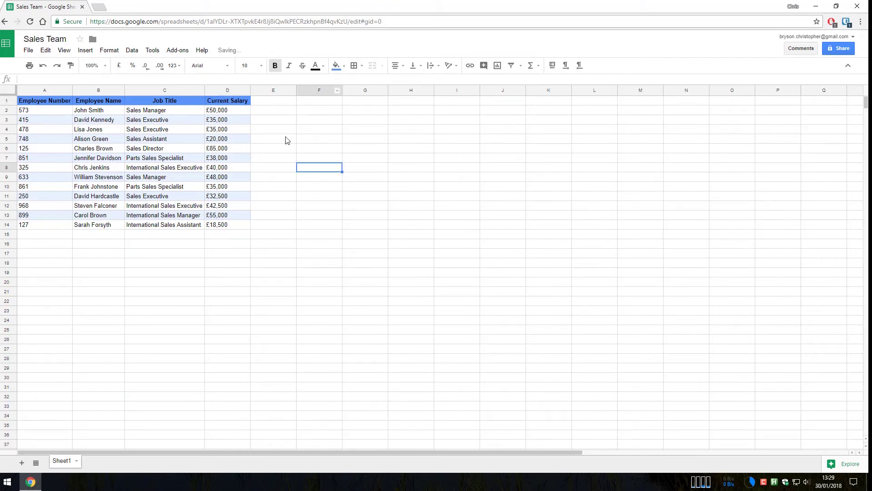
Add a New Salary header in E1, beside the Current Salary column
click(273, 101)
text(New Saa)
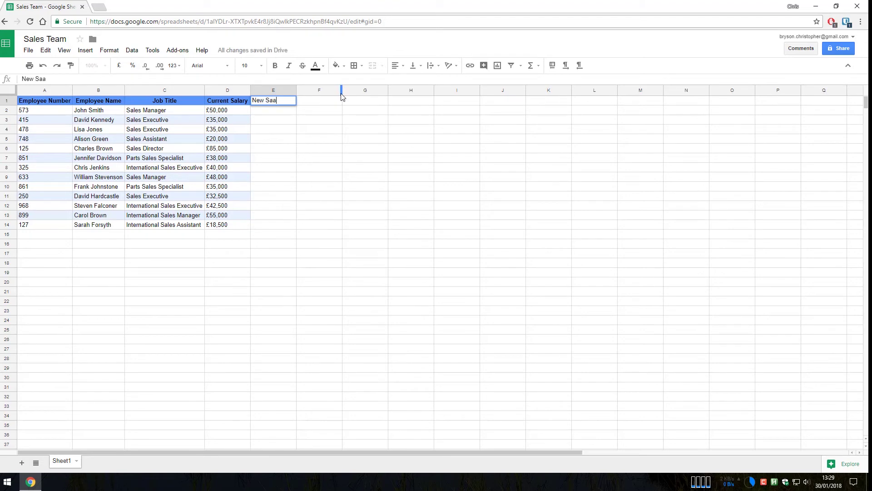
text(lary)
key(Return)
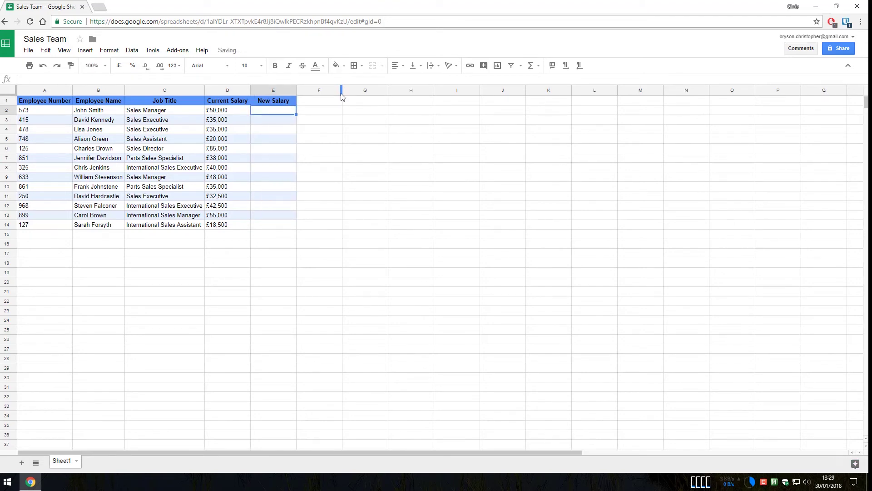
click(276, 261)
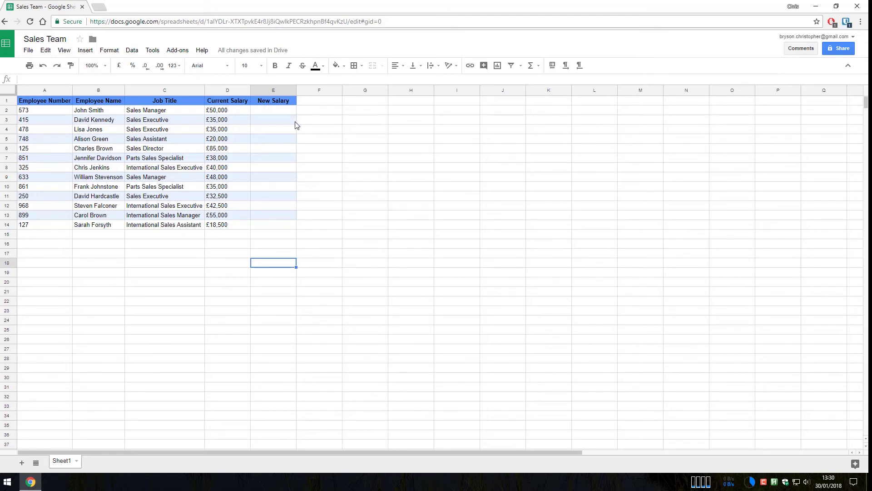
click(318, 105)
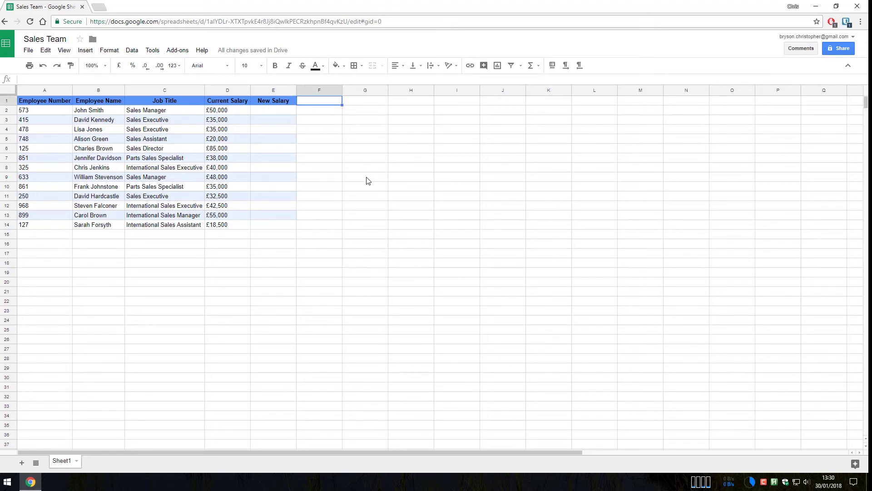
Set the header in E1 to Amount Change and enter New Salary as the header in F1
click(284, 103)
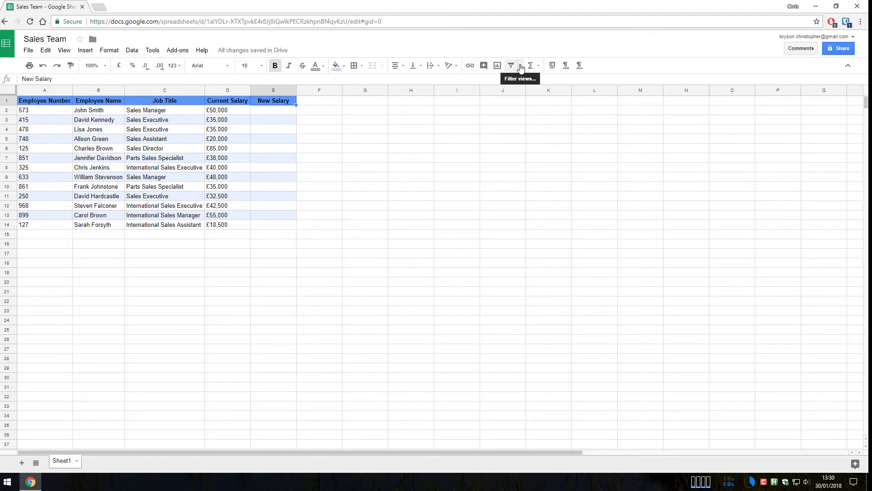
text(Amount Change)
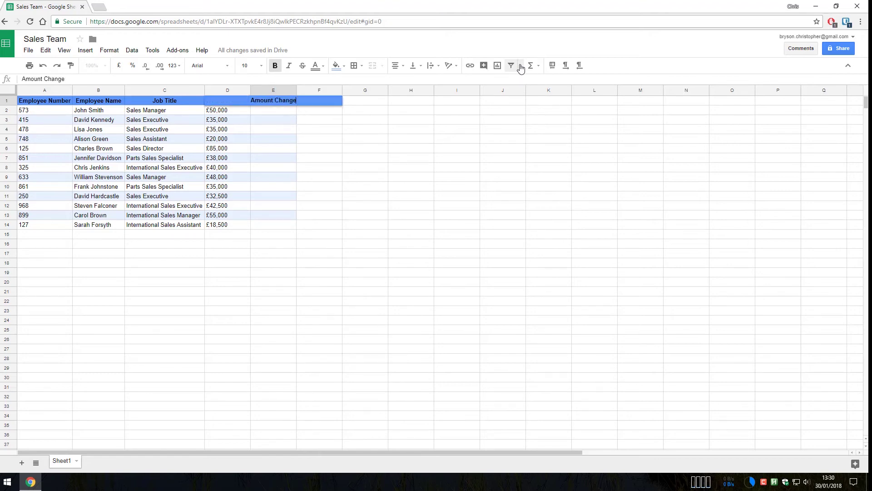
key(Tab)
text(New Sala)
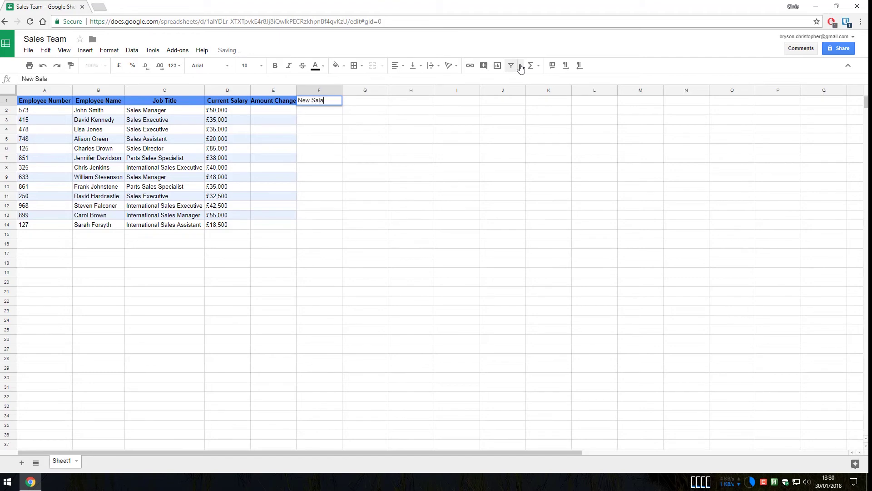
text(ry)
key(Return)
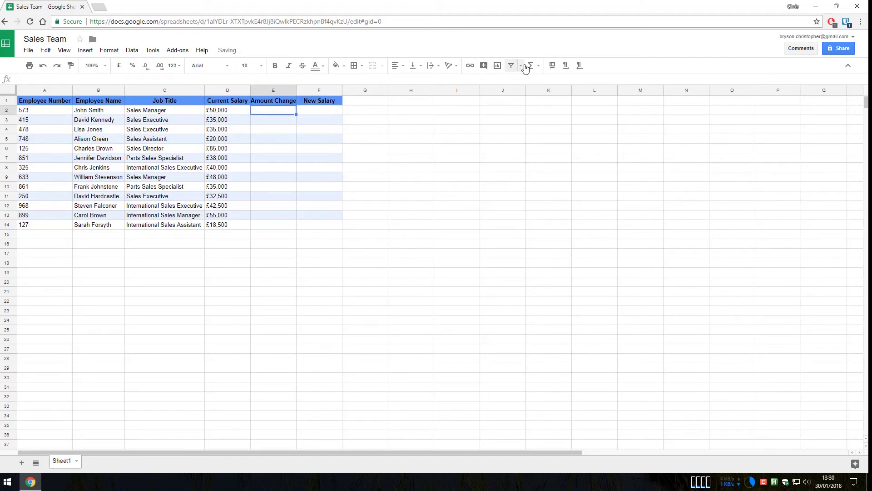
Fit the widths of the Amount Change and Current Salary columns to their contents
click(299, 91)
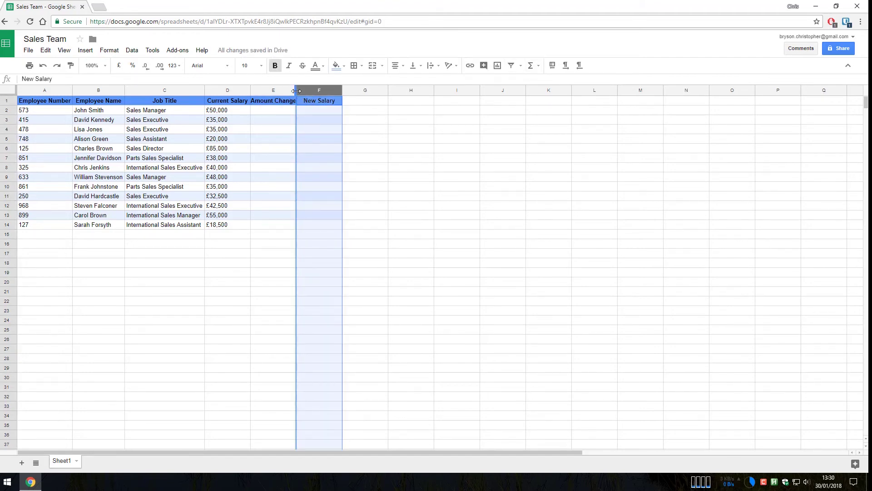
double_click(296, 91)
click(247, 91)
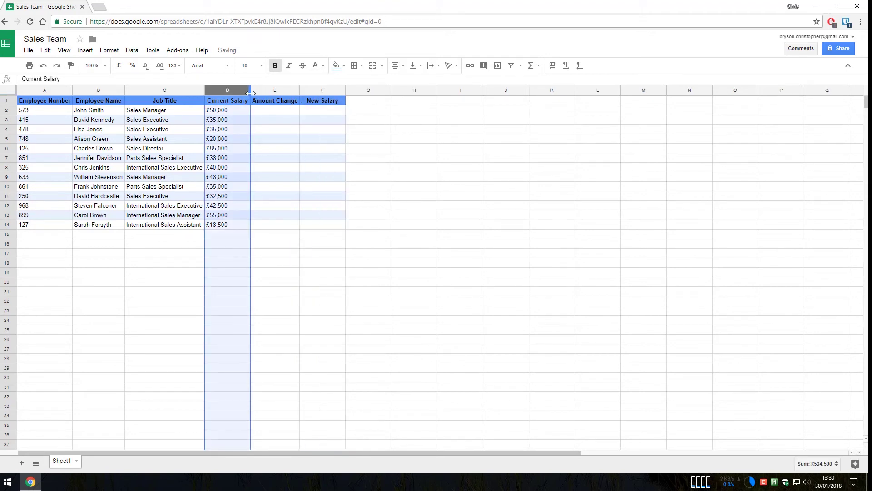
double_click(251, 93)
click(380, 131)
Enter the label Inflation Rate in cell H1
click(423, 102)
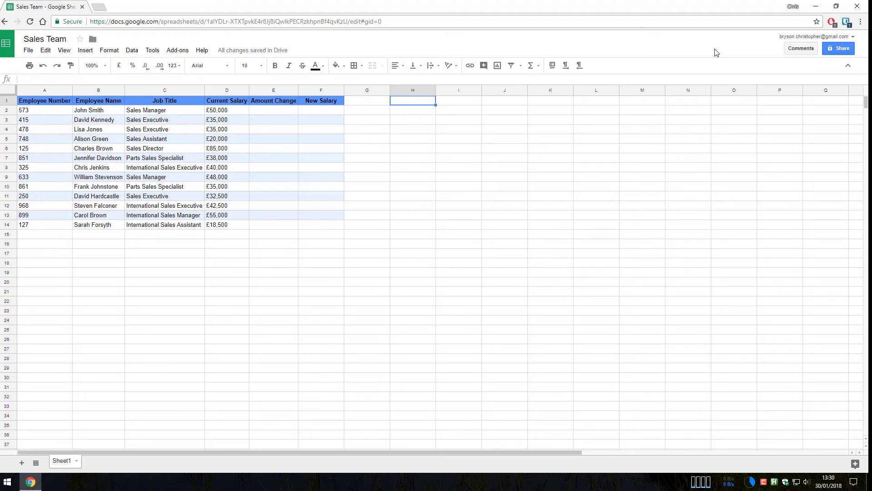
text(Percen)
key(BackSpace)
key(BackSpace)
key(BackSpace)
key(BackSpace)
text(Inflation Amoun)
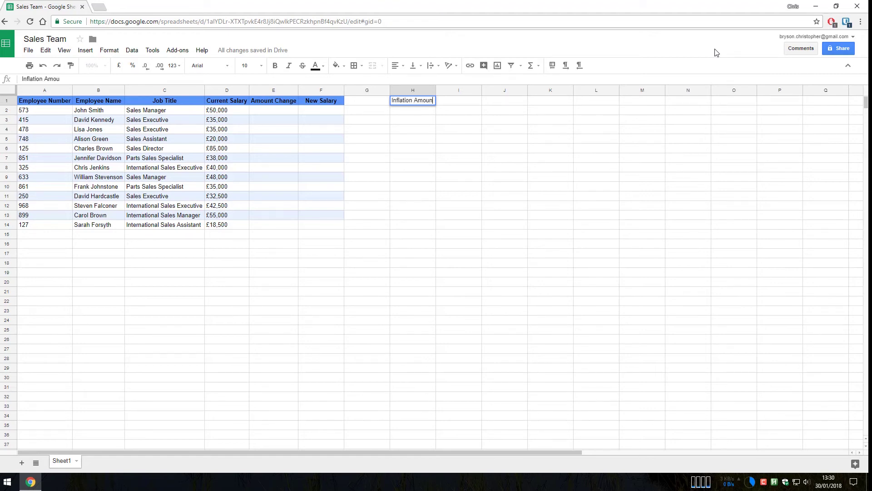
key(BackSpace)
key(BackSpace)
key(BackSpace)
key(BackSpace)
text(Rate)
key(Return)
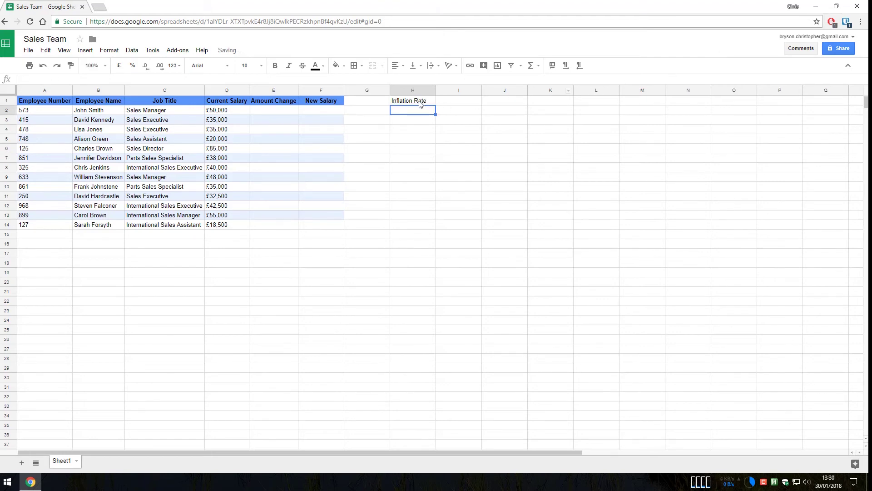
Apply all borders to cells H1:I1
drag(424, 100, 458, 100)
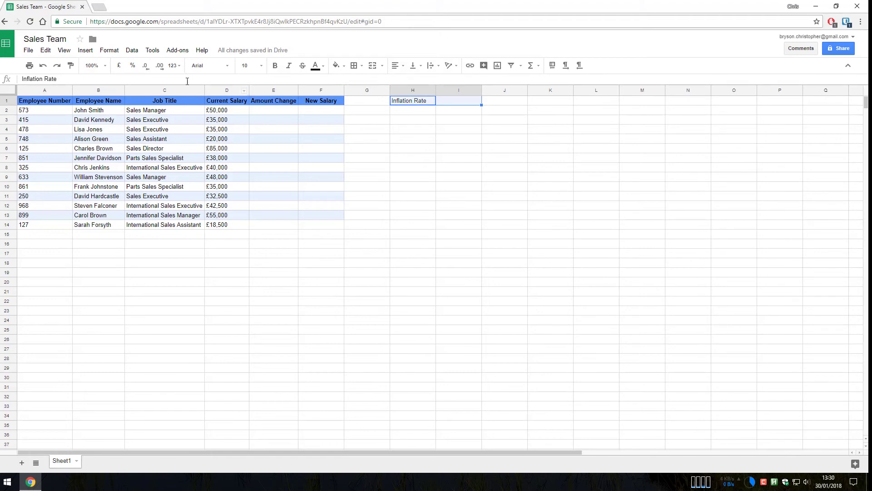
click(351, 67)
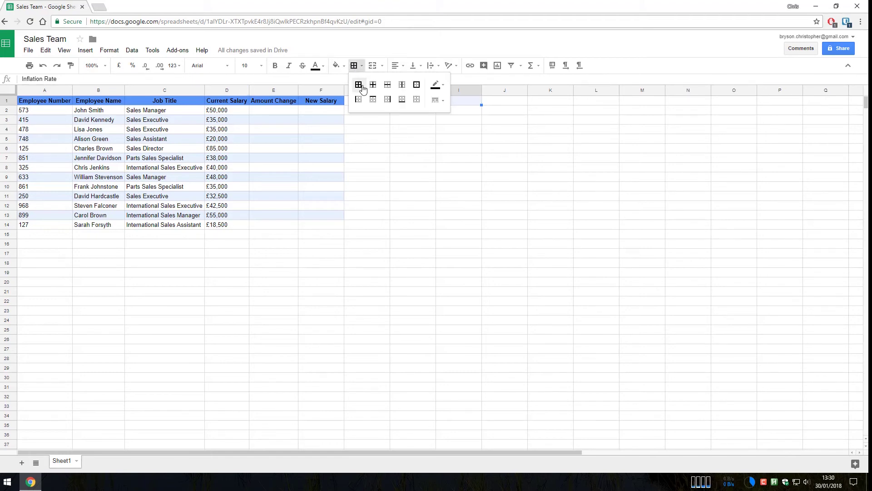
click(357, 84)
click(428, 122)
Colour the Inflation Rate label text in H1 red
click(421, 102)
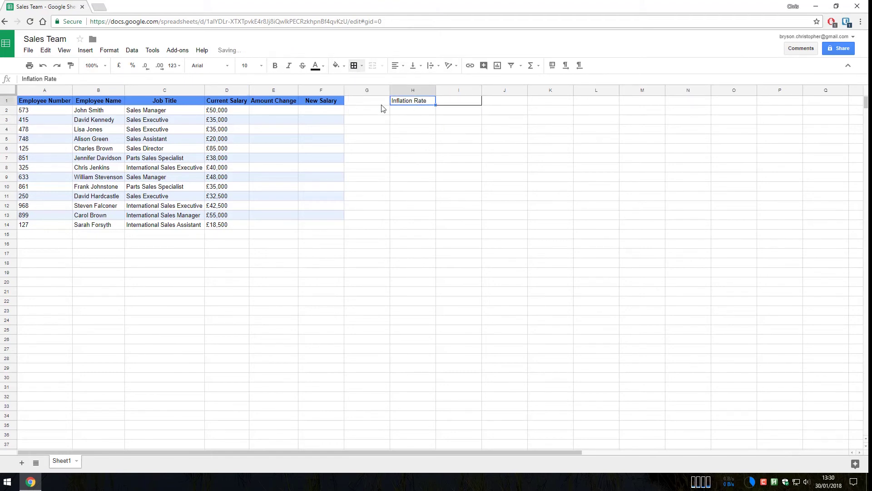
click(323, 69)
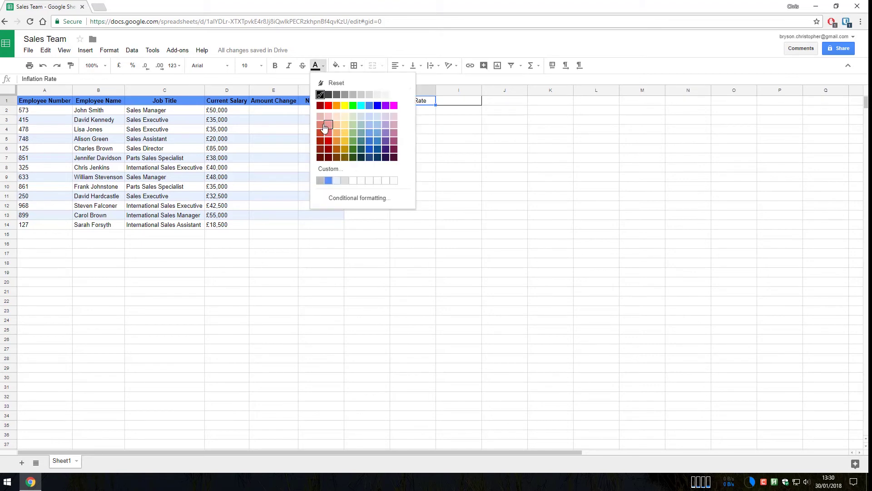
click(330, 102)
click(461, 141)
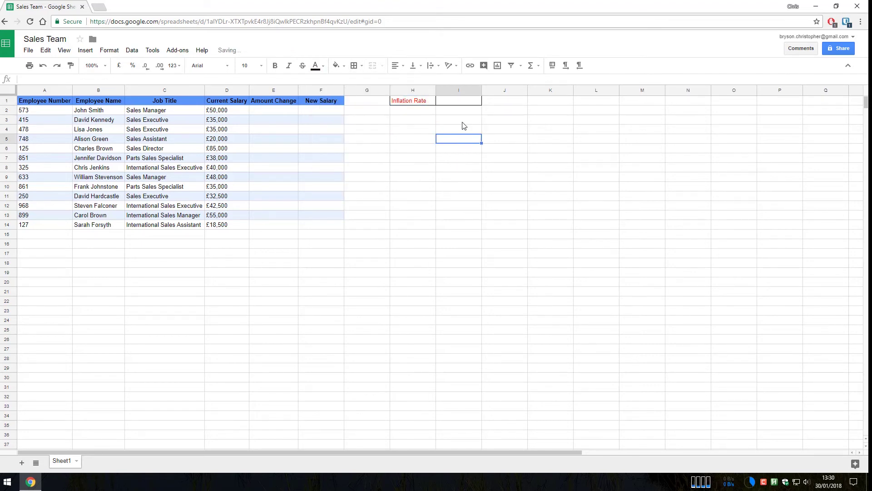
Enter 0.0035 as the inflation rate in I1
click(459, 102)
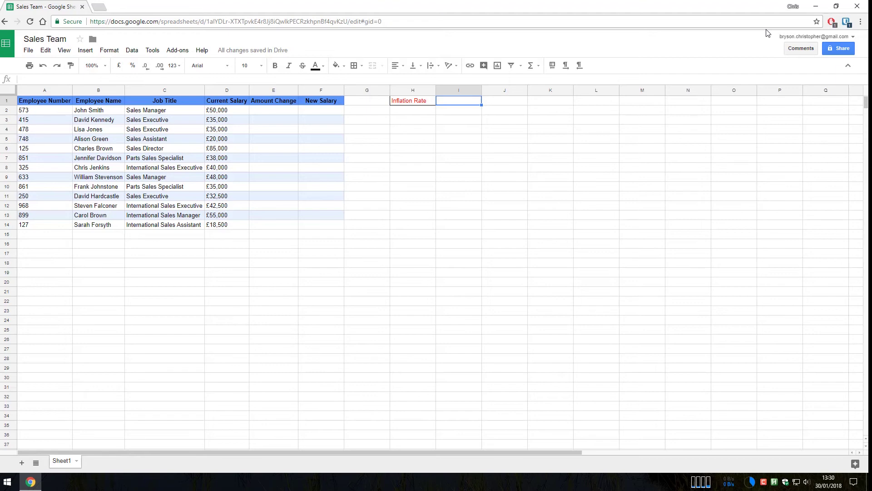
text(0.035)
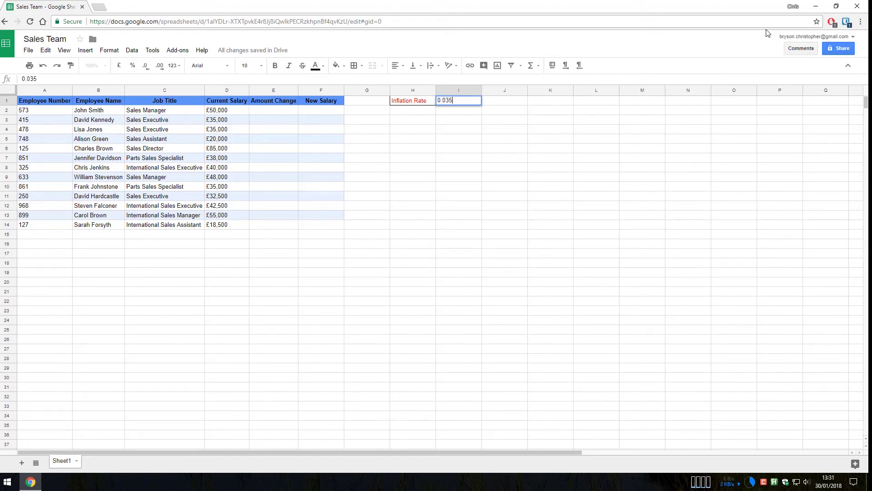
key(BackSpace)
key(BackSpace)
key(BackSpace)
text(035)
key(Return)
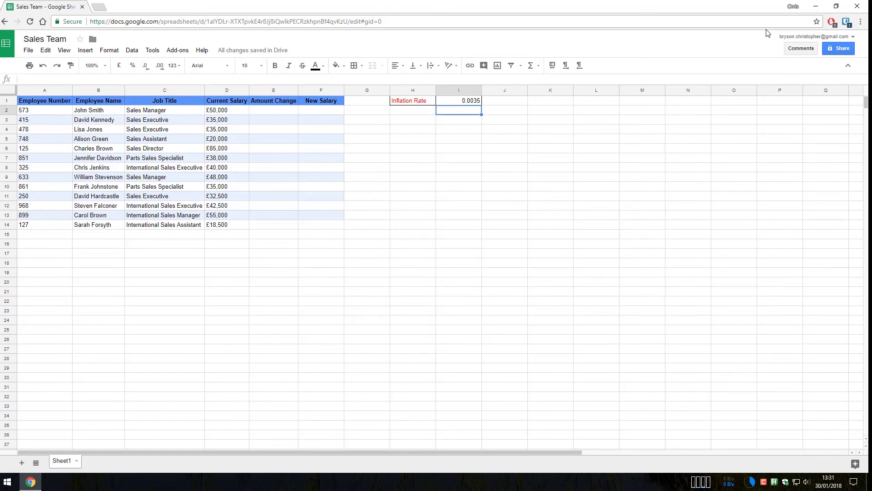
Set the inflation rate in I1 to 0.035
key(Up)
text(0.03)
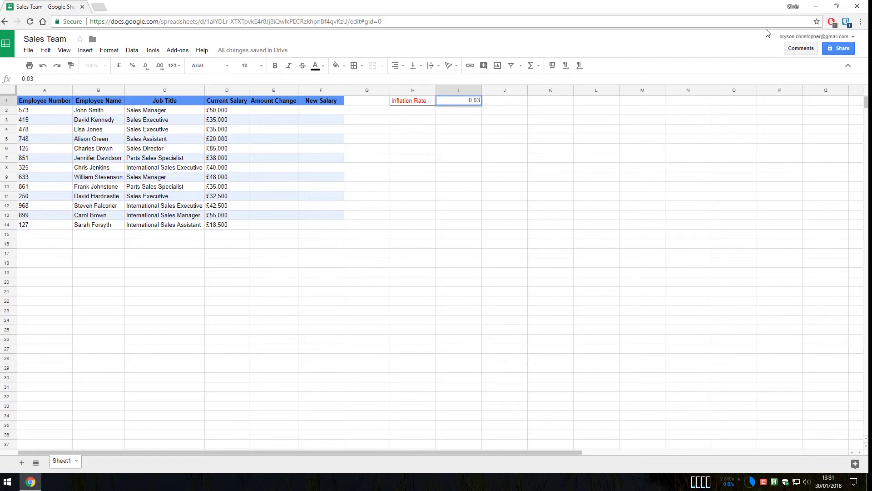
text(5)
key(Return)
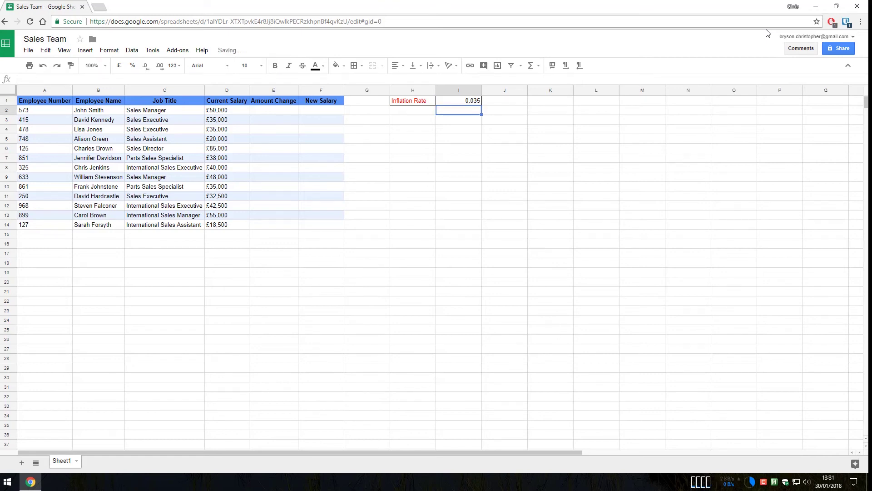
Format the inflation rate in I1 as a percentage
key(Down)
key(Left)
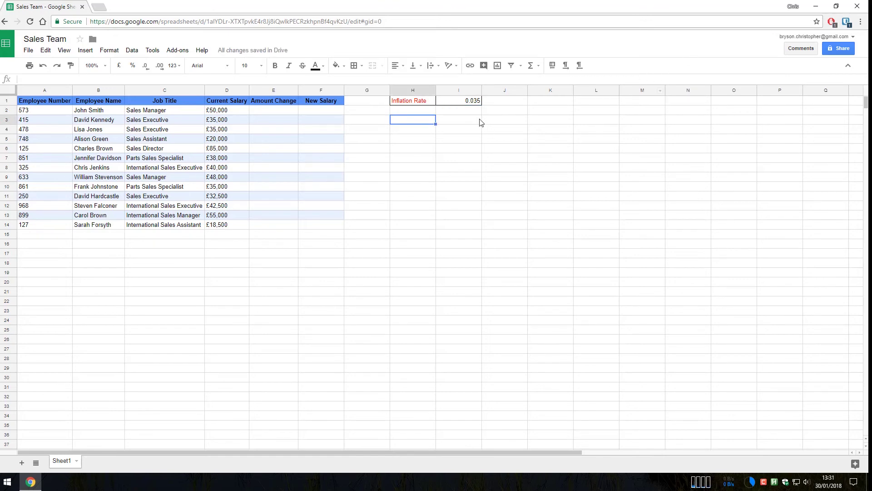
click(468, 101)
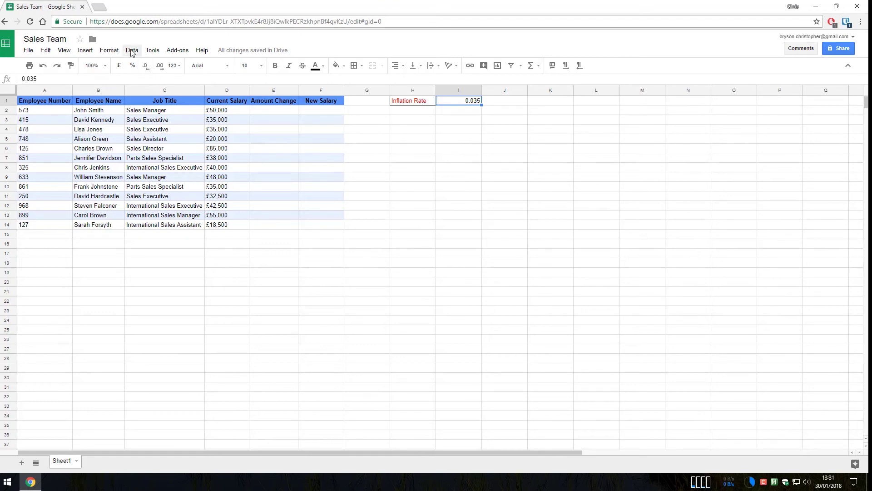
click(110, 51)
mouse_move(120, 78)
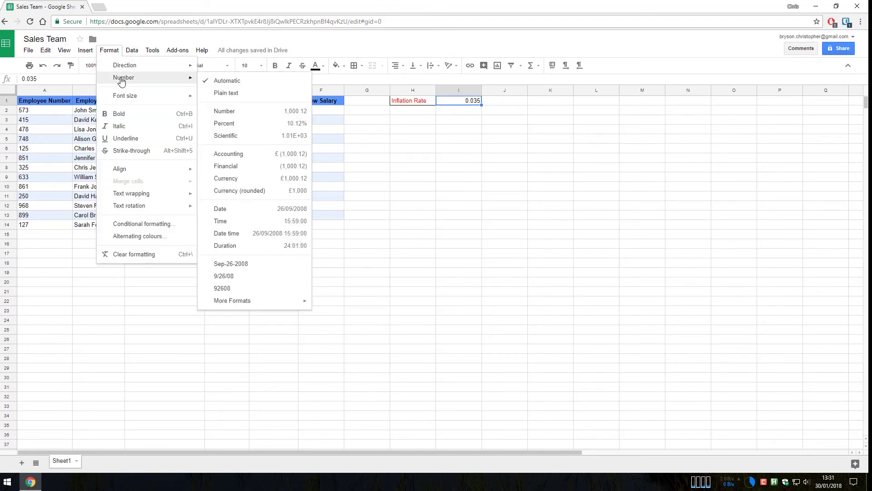
click(251, 123)
click(418, 132)
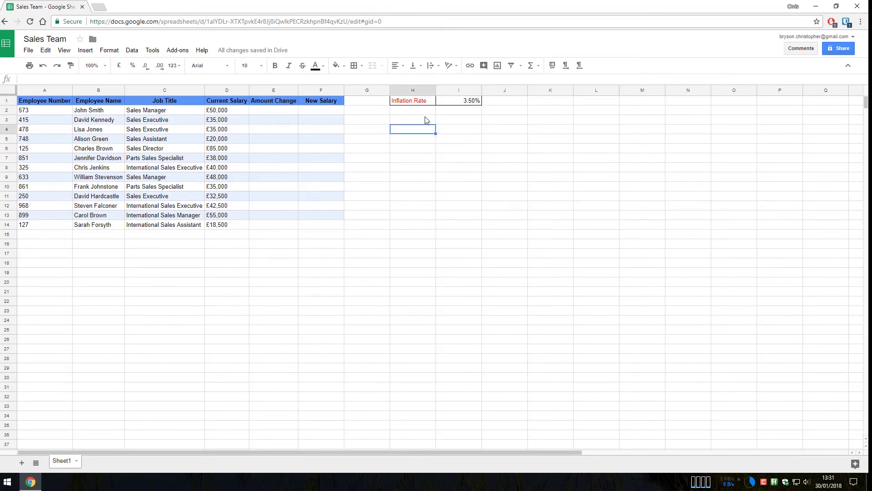
Change the inflation rate in I1 to 3.75%
click(457, 104)
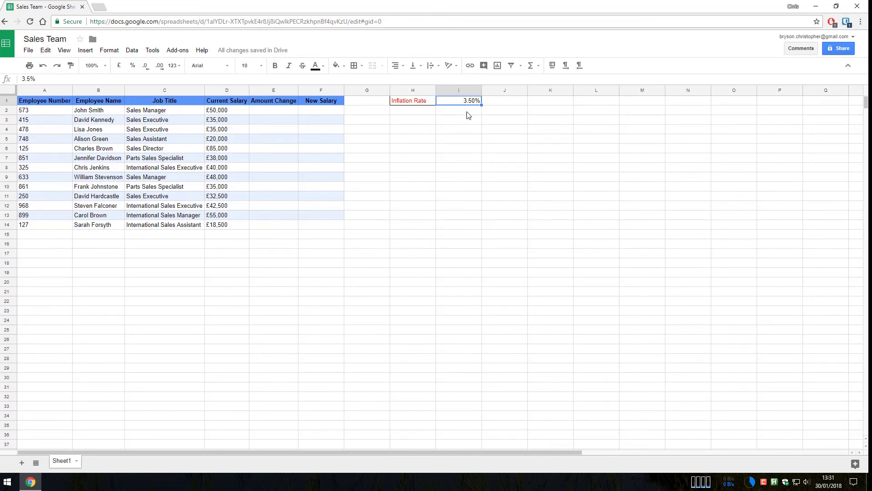
click(31, 79)
text(7)
key(Return)
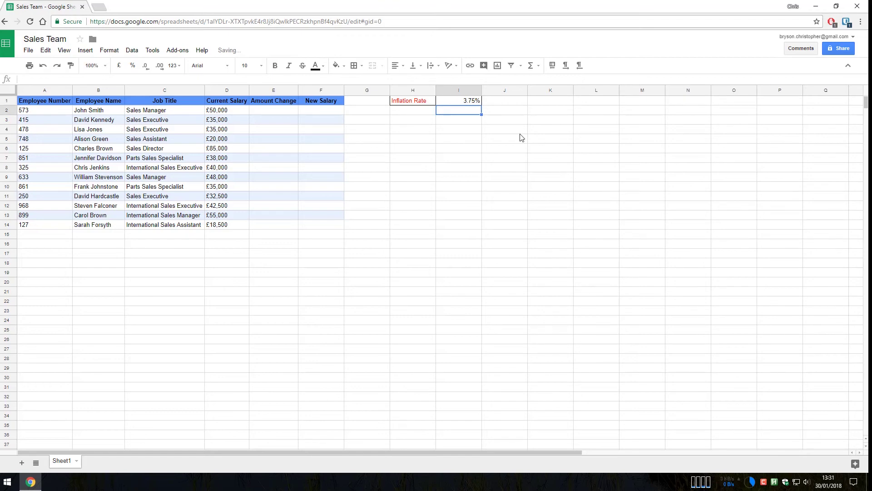
click(466, 103)
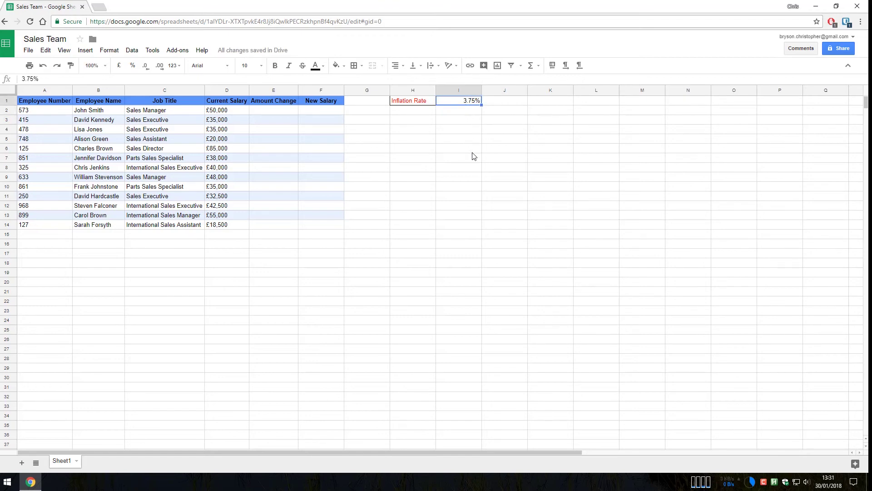
click(455, 131)
click(408, 103)
click(409, 111)
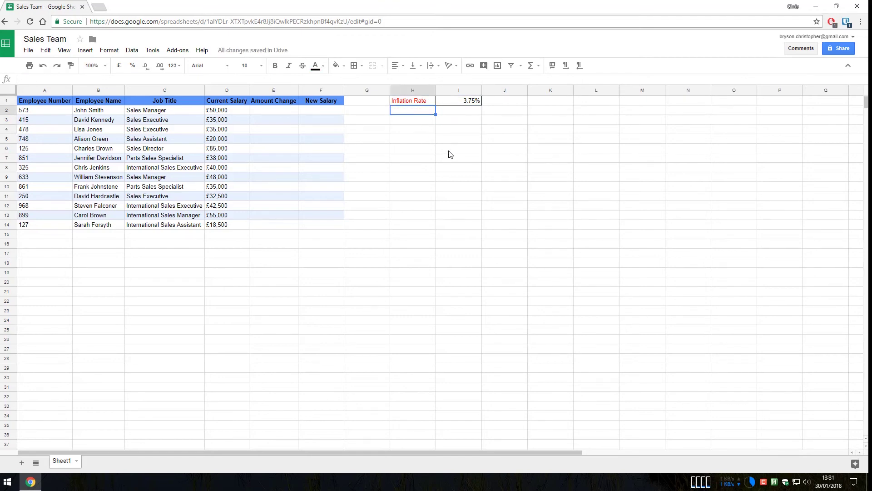
click(407, 120)
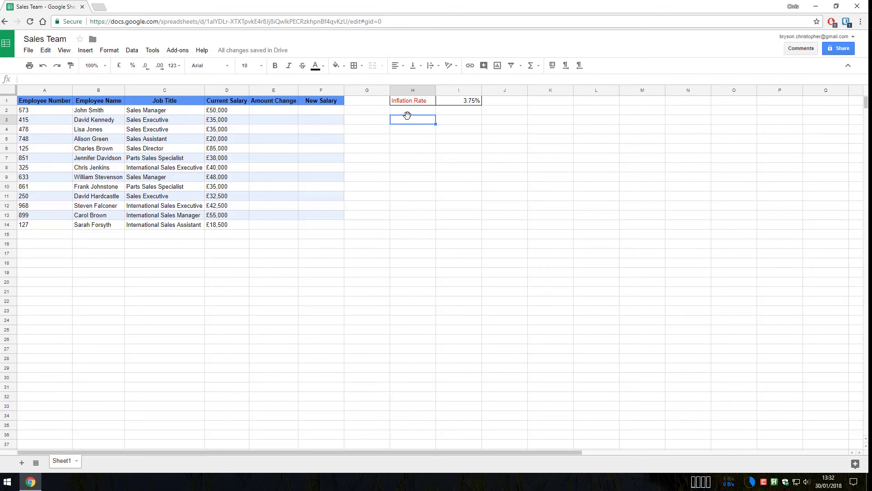
click(231, 244)
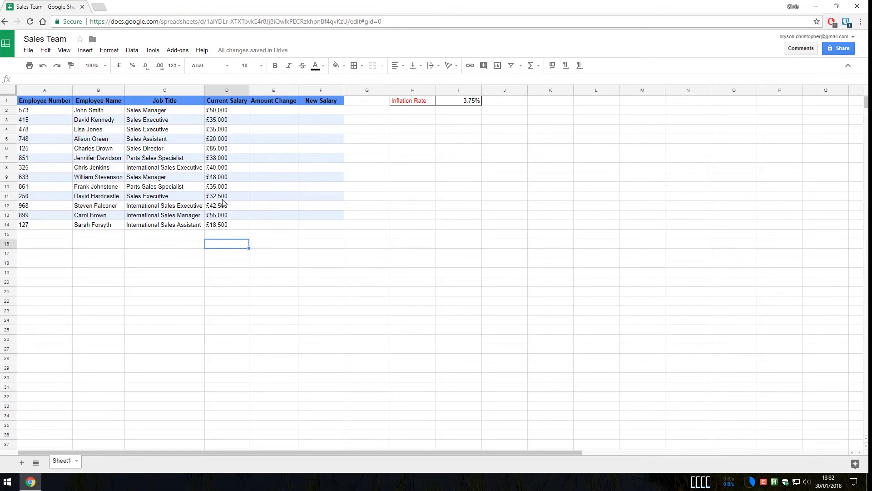
Enter the labels Salary Bill Current in H3 and Salary Bill Proposed in H4, and widen column H to fit them
click(415, 121)
text(Salary B)
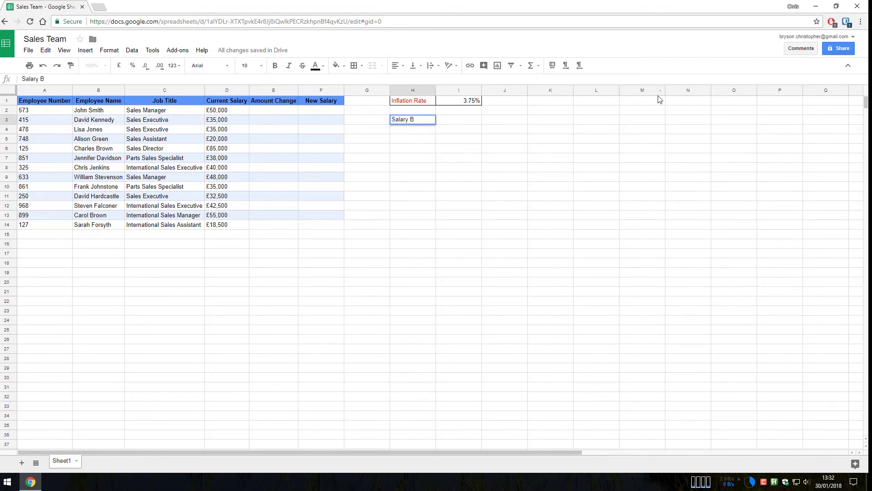
text(Vill Current)
key(Return)
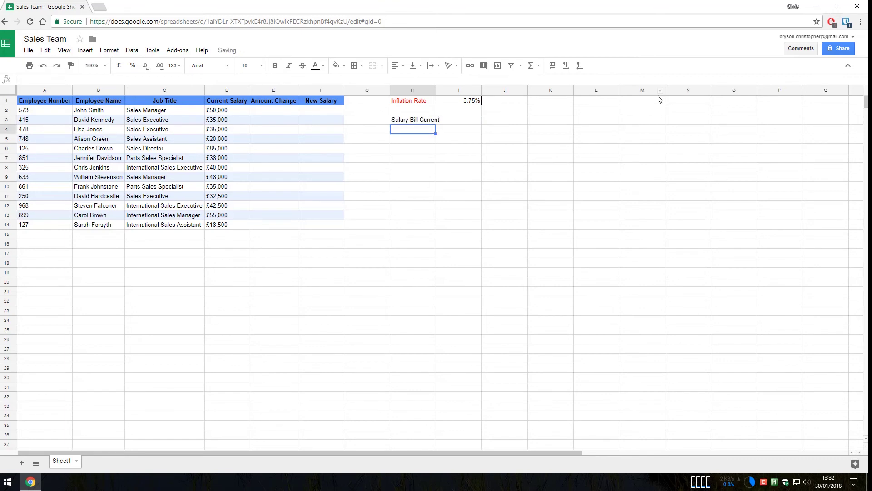
text(Salary Bill)
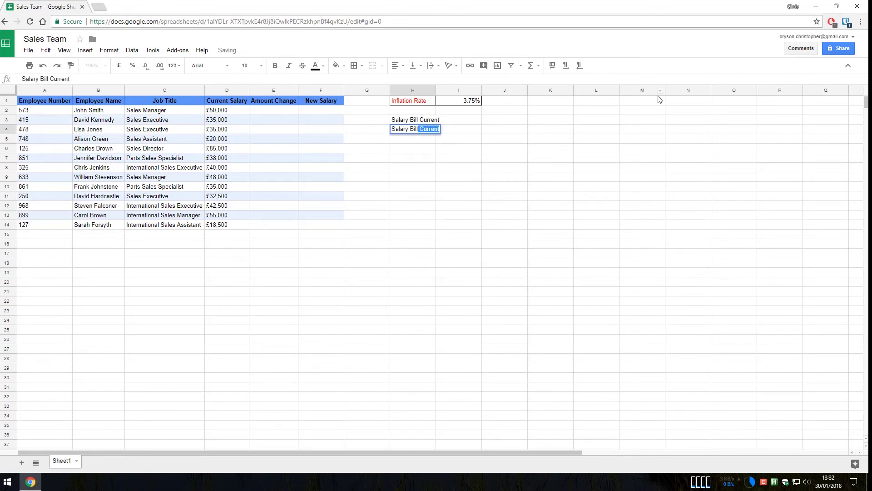
text( Proposed)
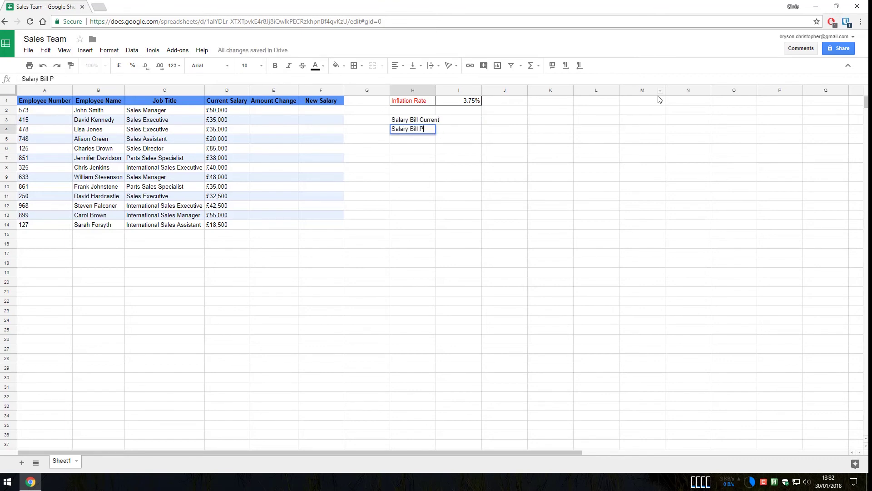
key(Return)
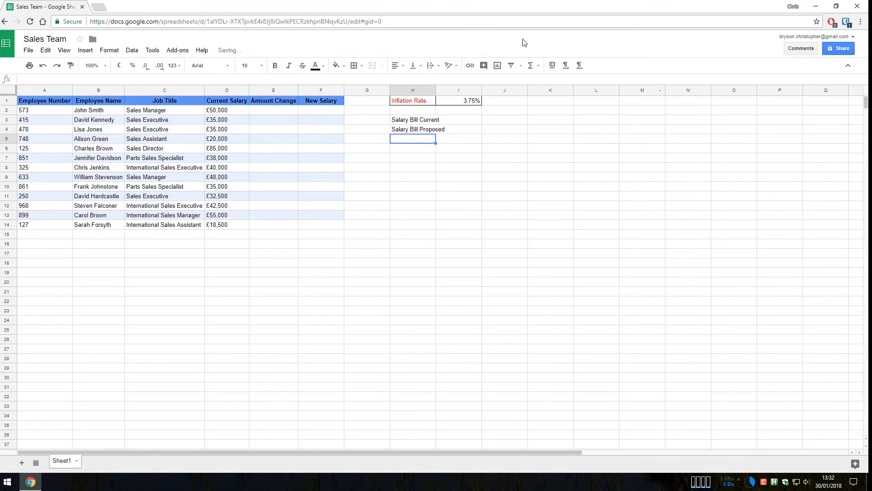
drag(435, 90, 447, 90)
Copy the formatting of the Inflation Rate label in H1 to the labels in H3:H4
click(427, 106)
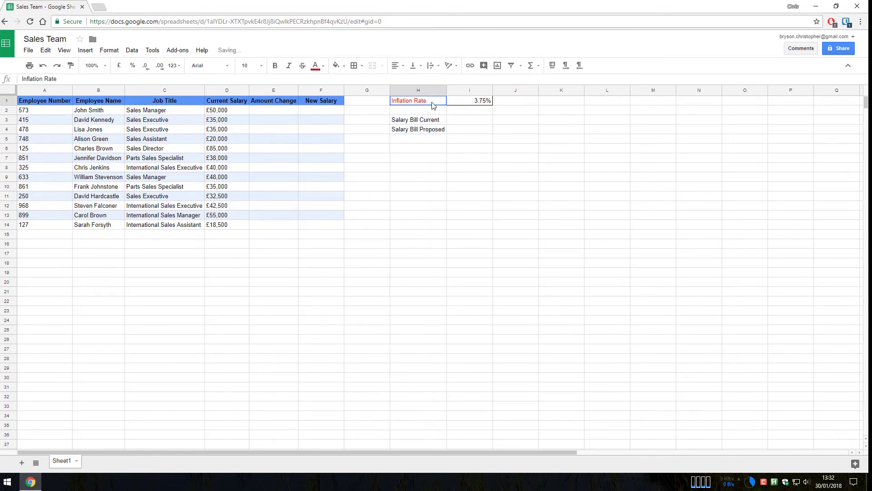
click(70, 66)
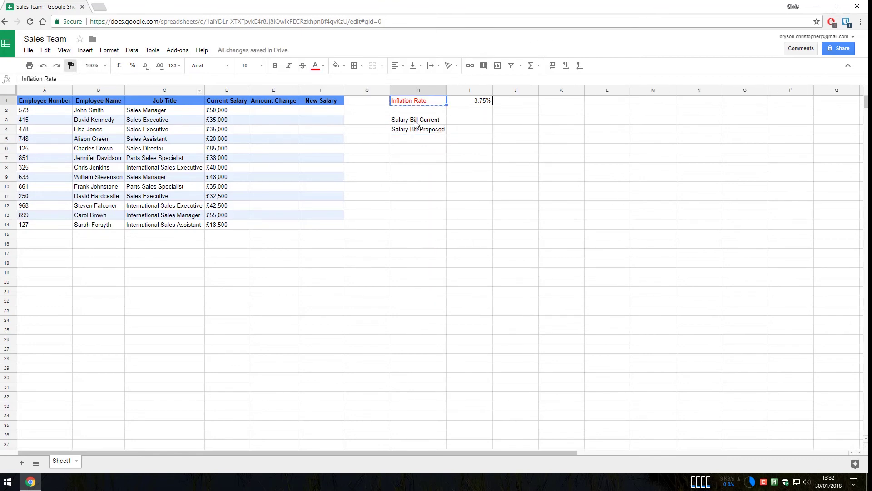
mouse_move(415, 119)
mouse_down()
mouse_move(419, 132)
mouse_move(462, 129)
mouse_up()
click(459, 146)
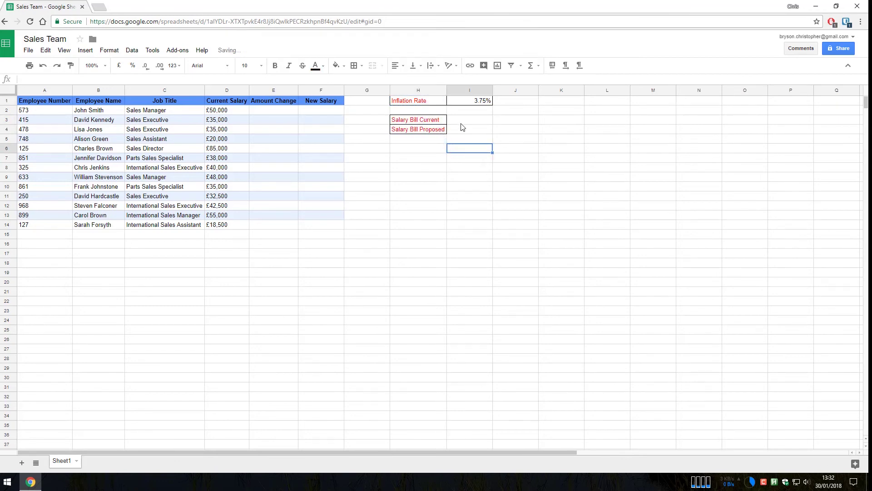
Apply all borders to the value cells I3:I4
click(363, 68)
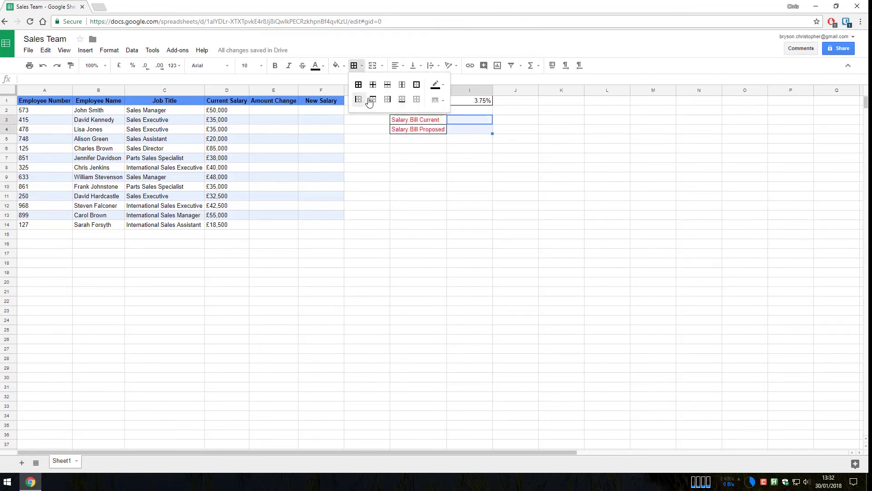
click(358, 98)
click(409, 159)
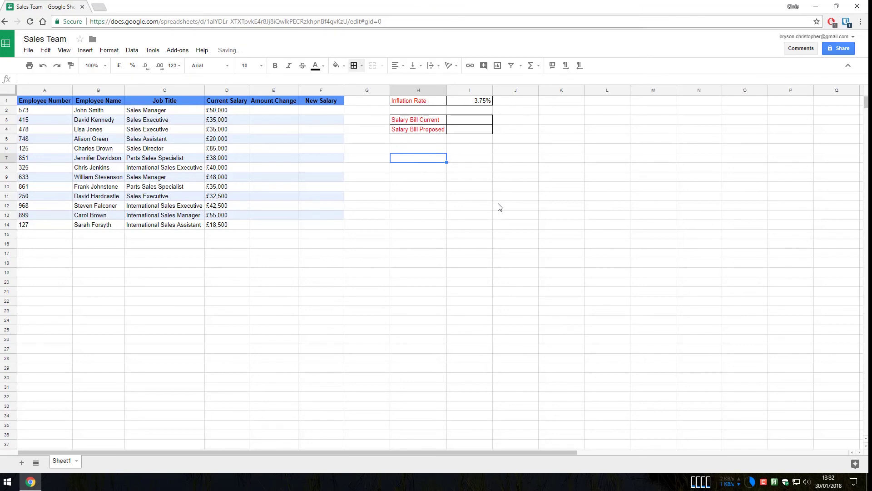
Total the current salaries in I3 with the formula =SUM(D2:D14)
click(463, 121)
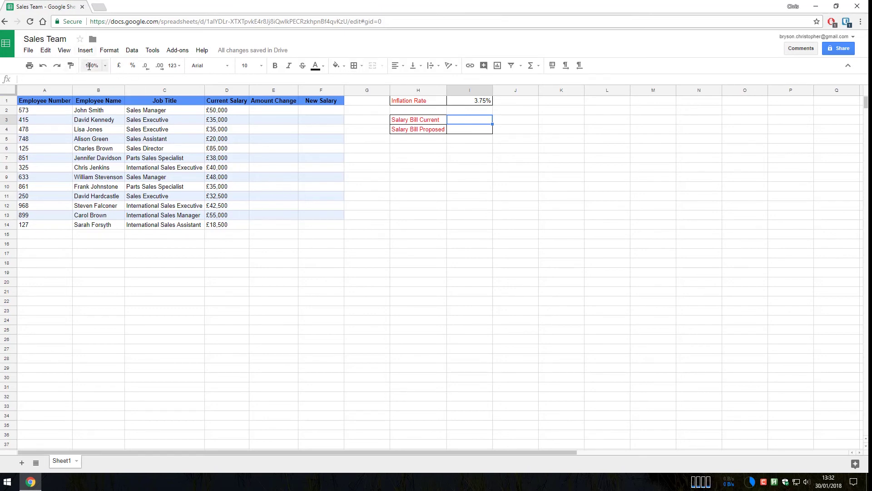
click(109, 51)
mouse_move(89, 53)
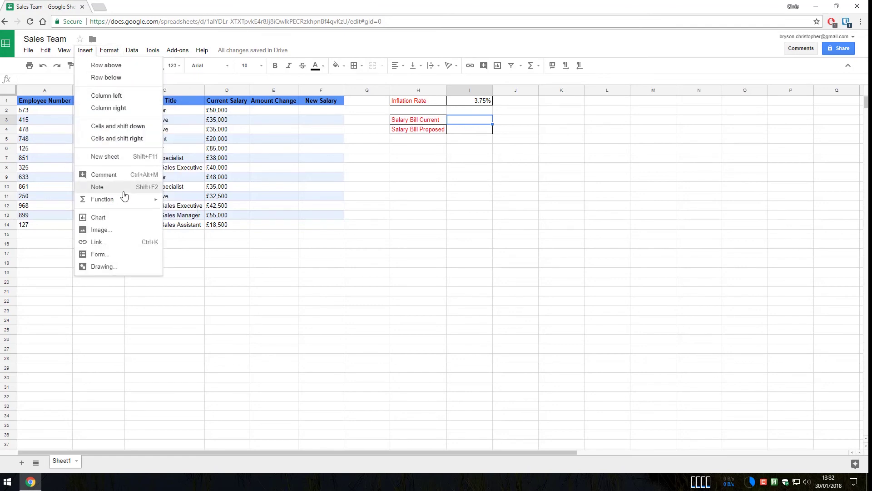
mouse_move(124, 199)
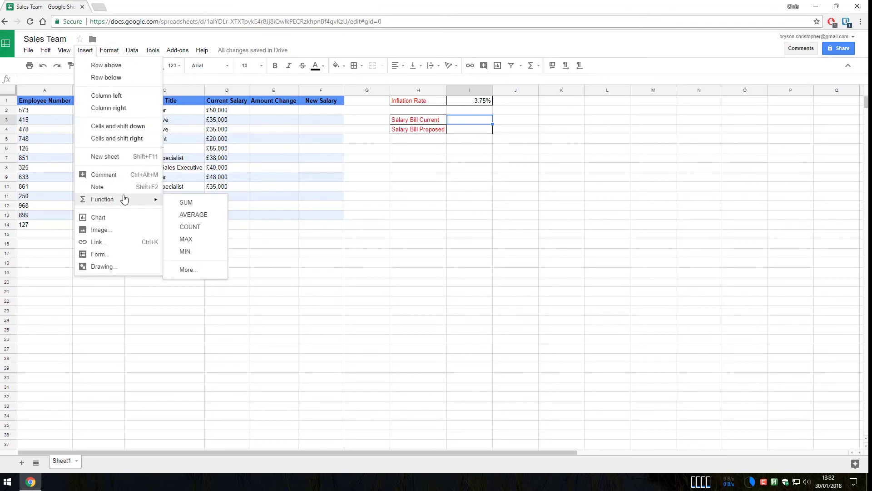
click(208, 205)
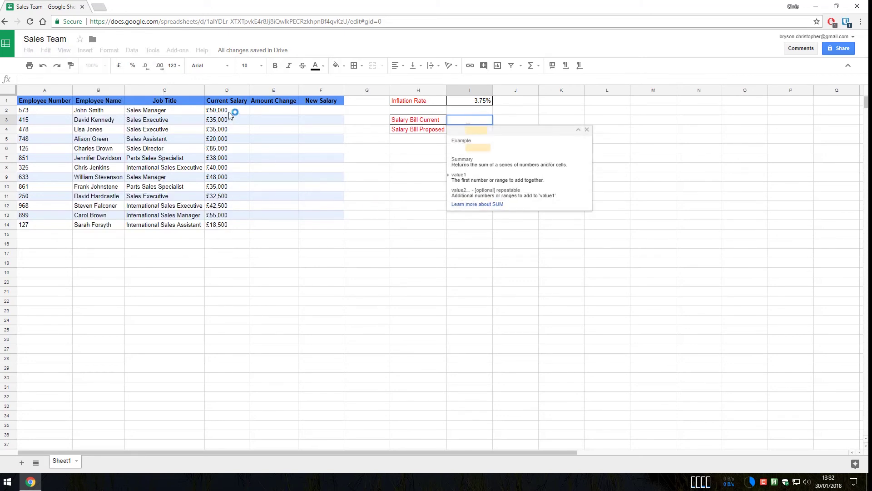
drag(228, 111, 229, 223)
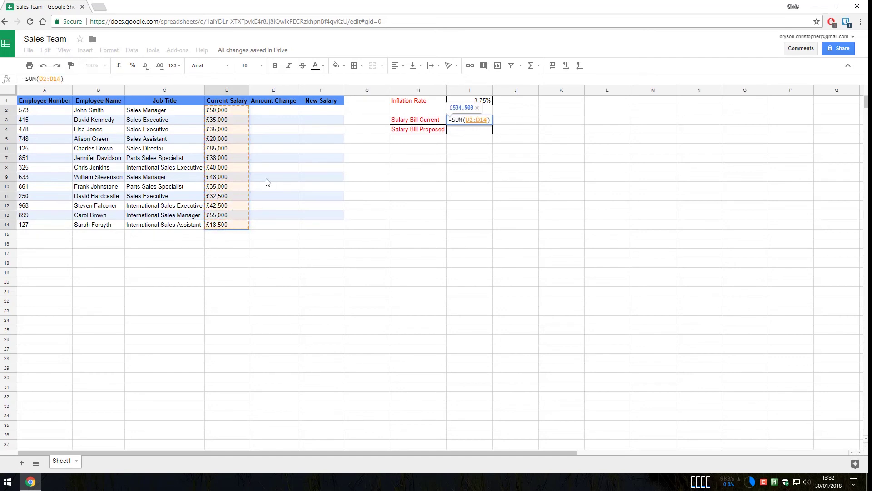
key(Return)
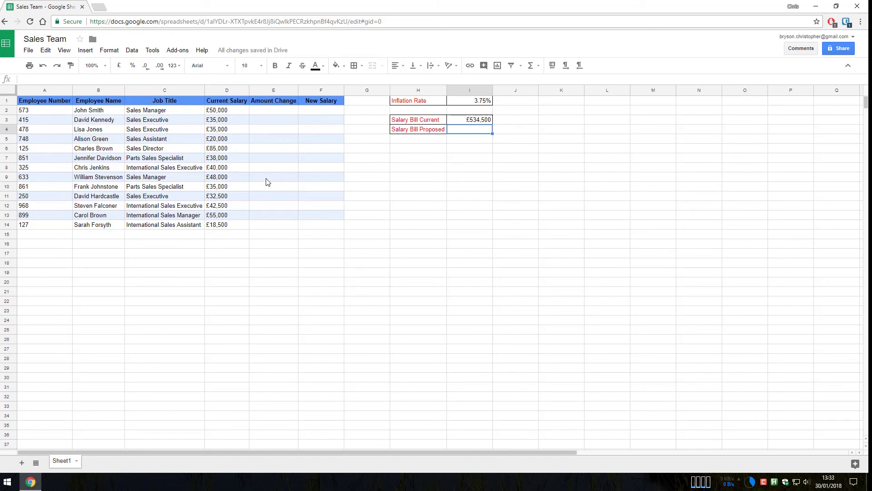
click(469, 122)
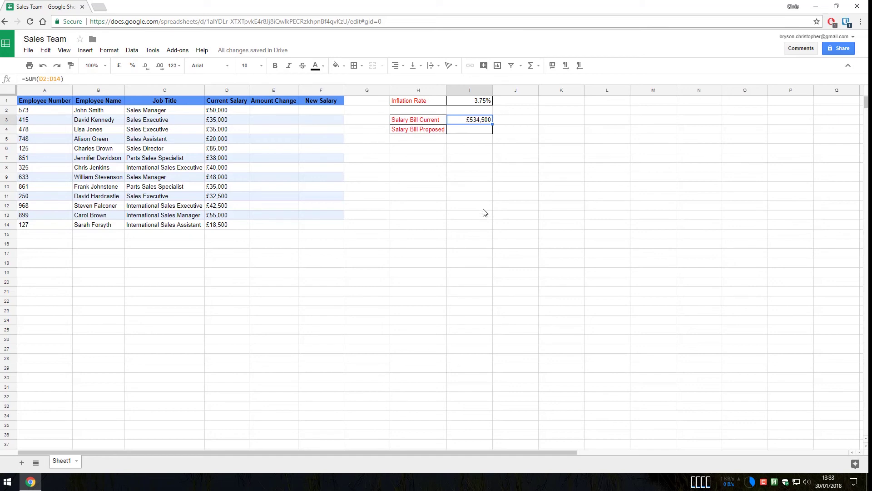
Total the New Salary column in I4 with the formula =sum(F2:F14)
click(466, 131)
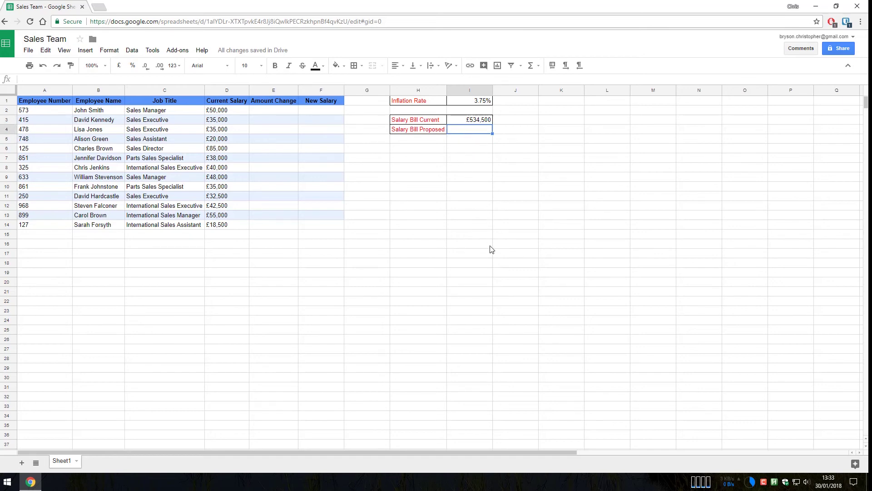
text(=sum()
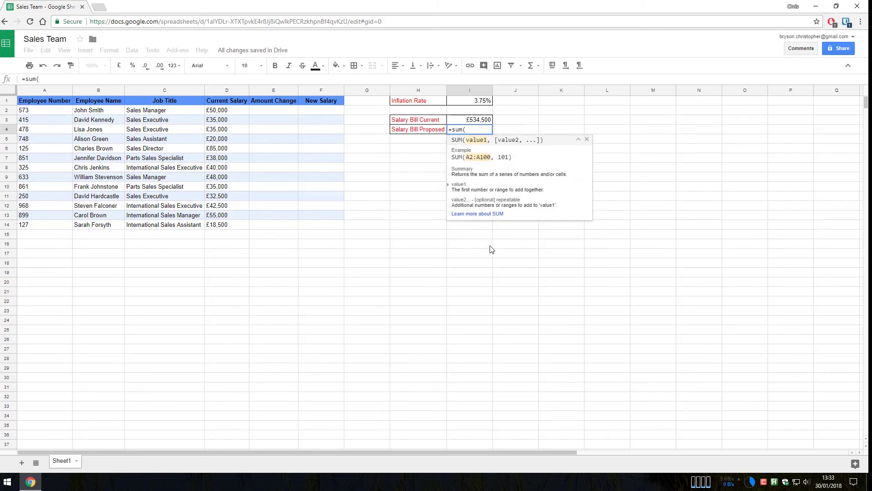
drag(326, 111, 324, 227)
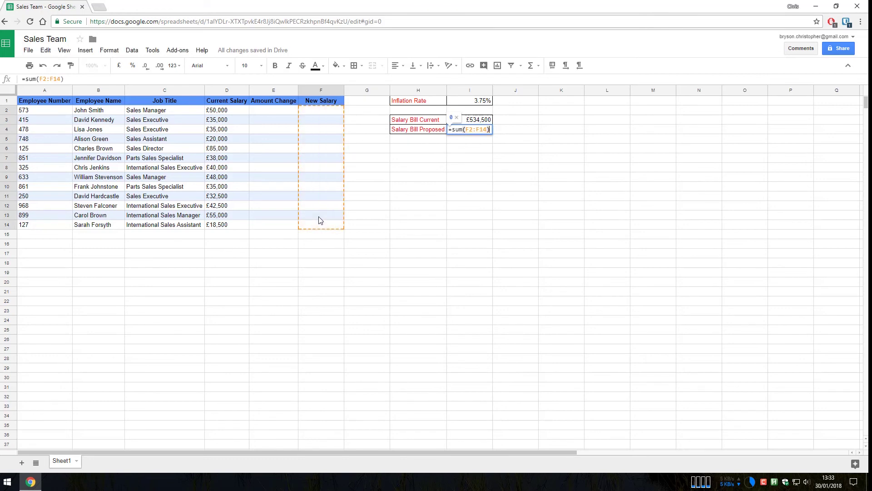
key(Return)
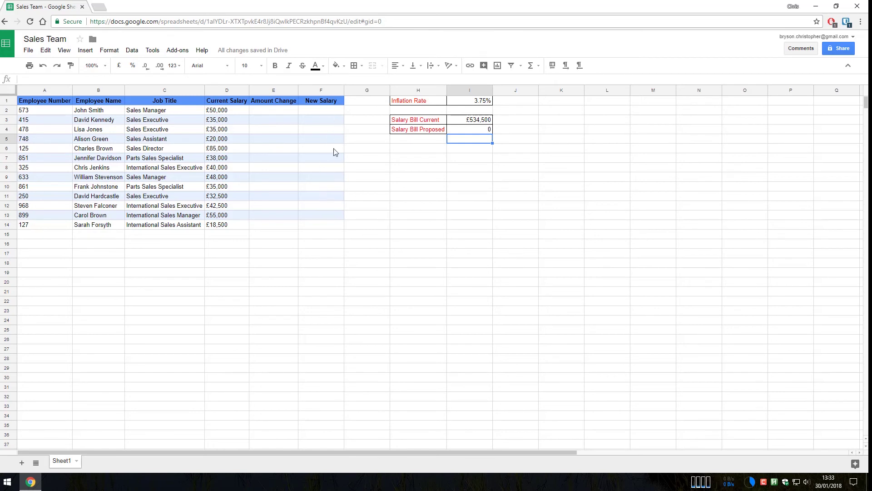
Calculate the first employee's Amount Change in E2 with the formula =D2*I1
click(273, 113)
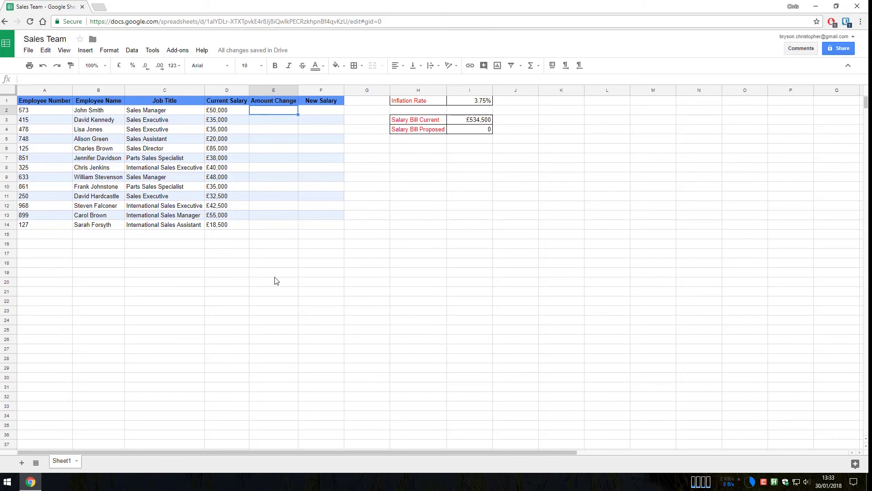
text(=)
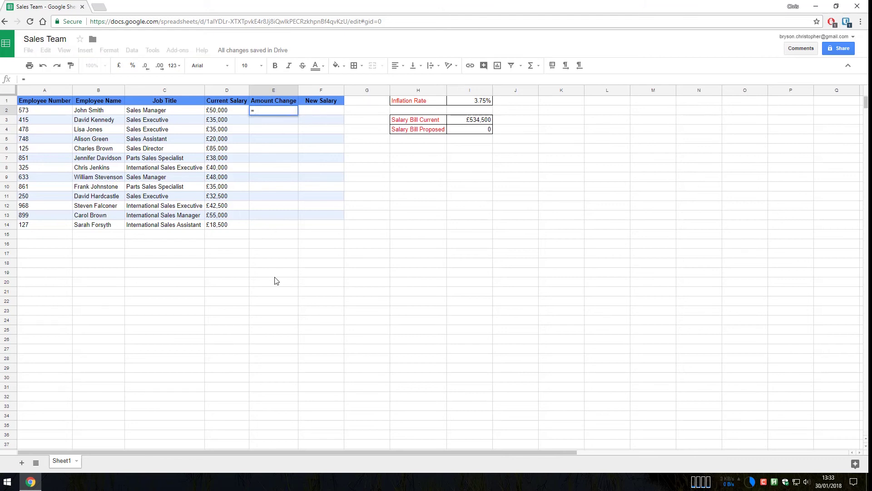
click(228, 115)
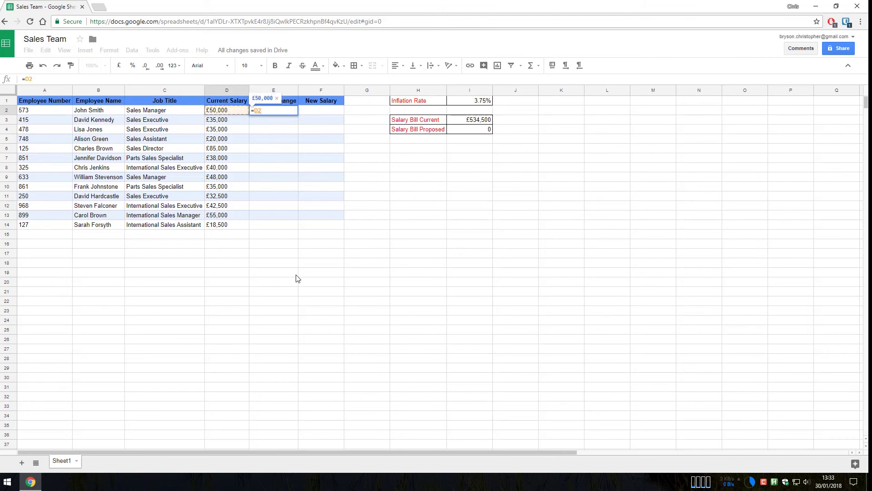
text(*)
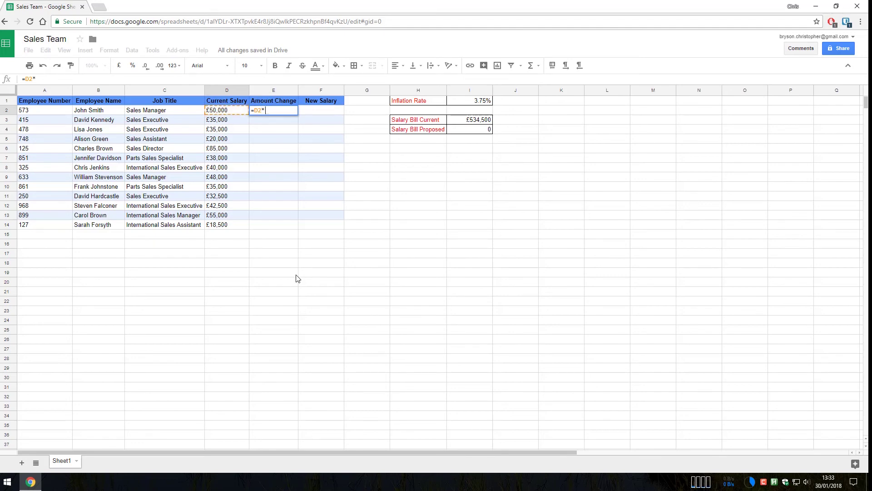
click(468, 103)
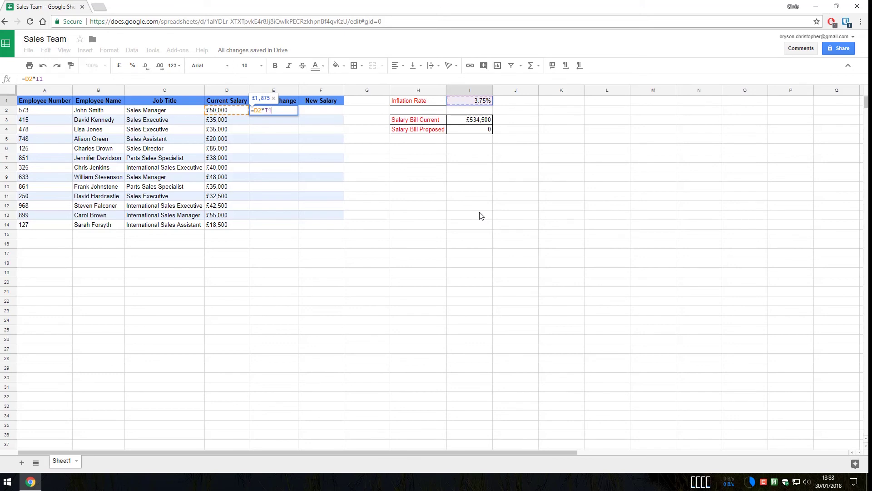
key(Return)
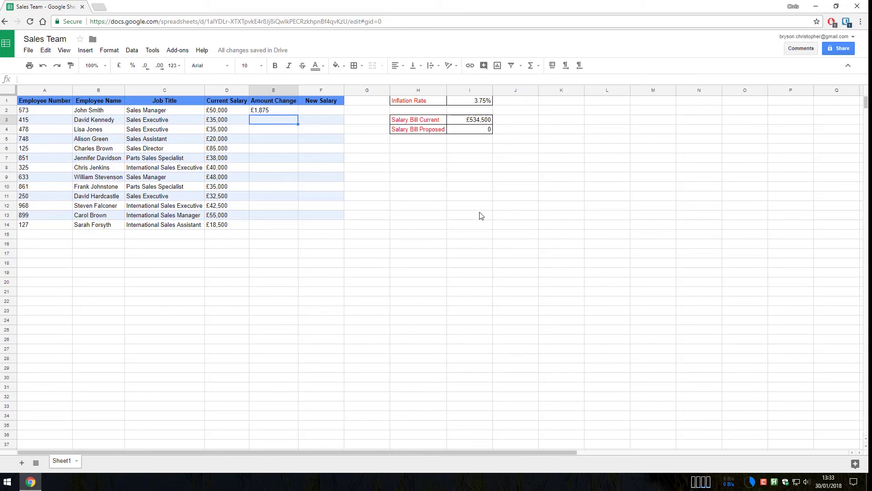
Calculate the first employee's New Salary in F2 by adding salary and change with =sum(D2+E2)
click(320, 111)
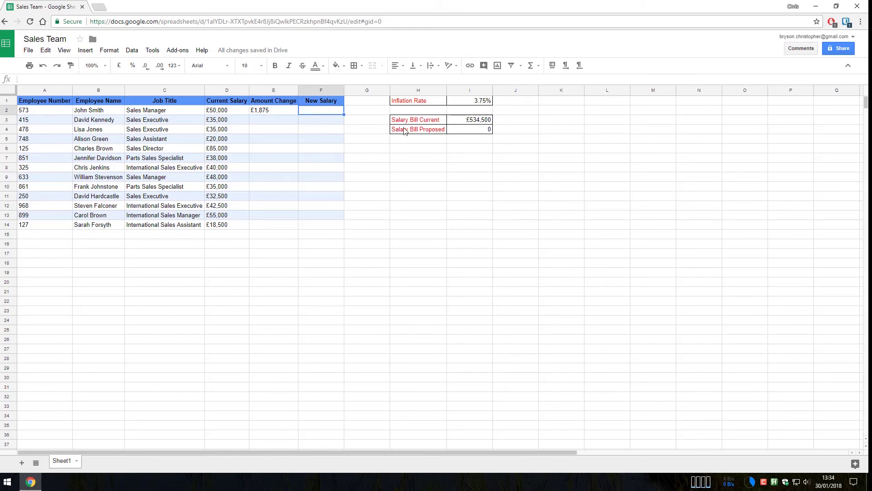
text(=sum()
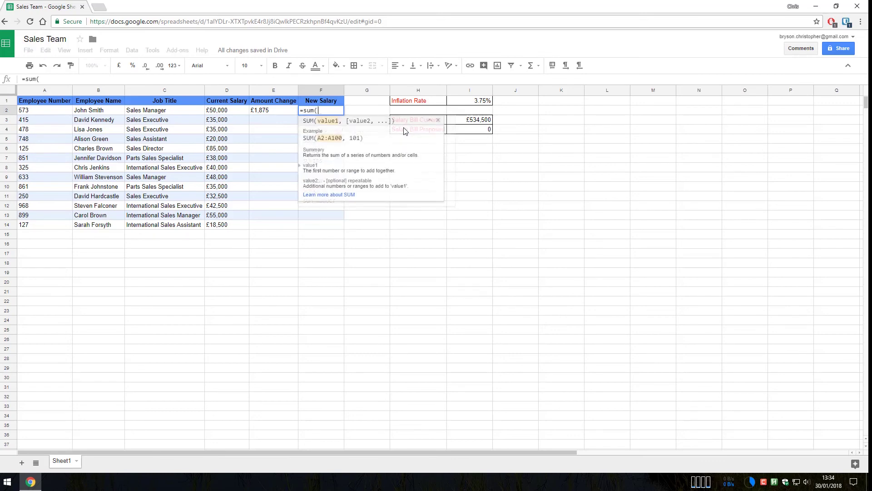
click(228, 111)
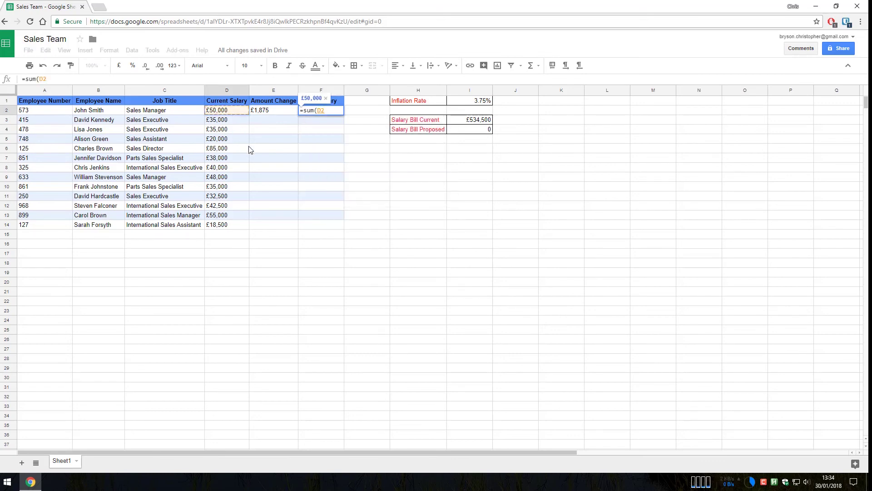
text(+)
click(276, 113)
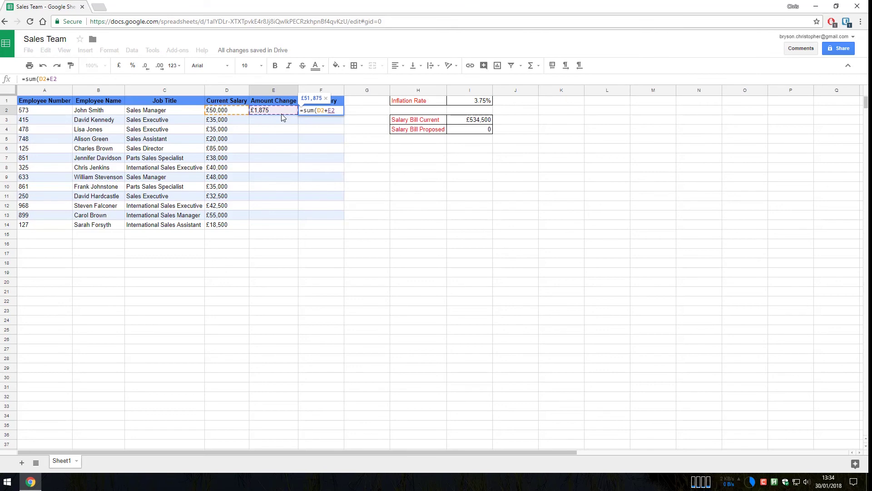
key(Return)
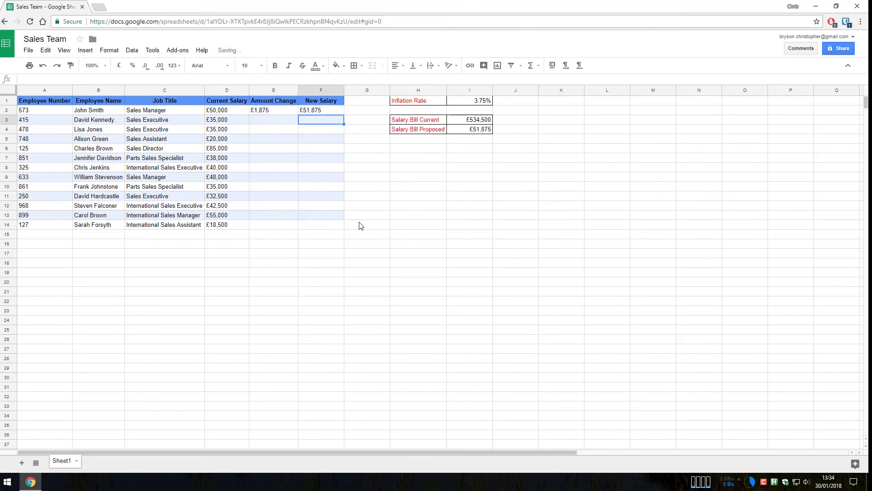
click(370, 238)
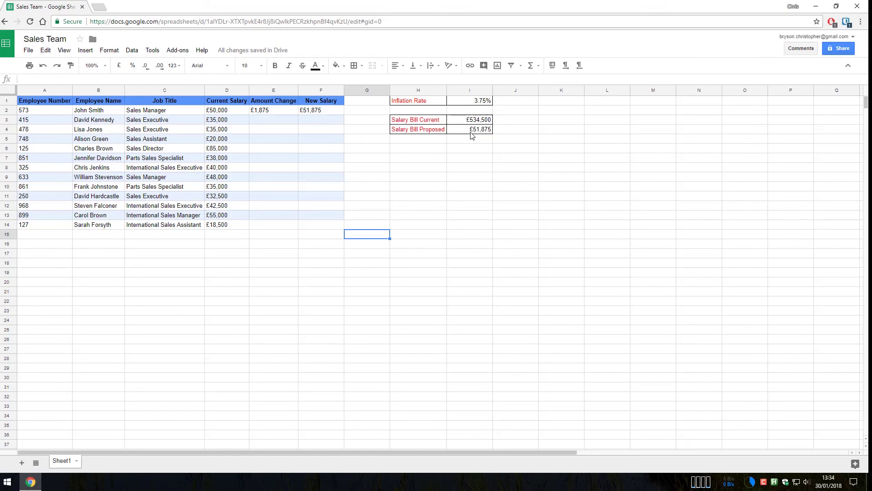
Try to fill the Amount Change formula with its relative inflation reference from E2 down to E14
click(270, 112)
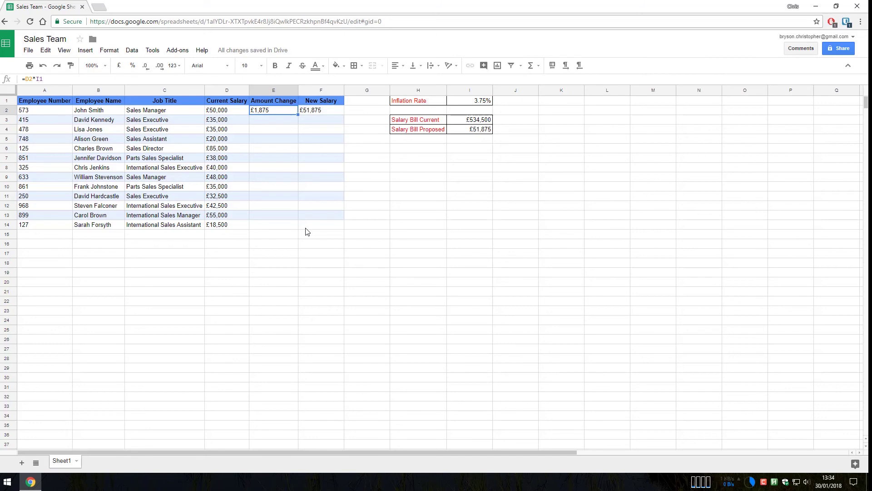
key(Down)
key(Down)
key(Down)
key(Down)
key(Down)
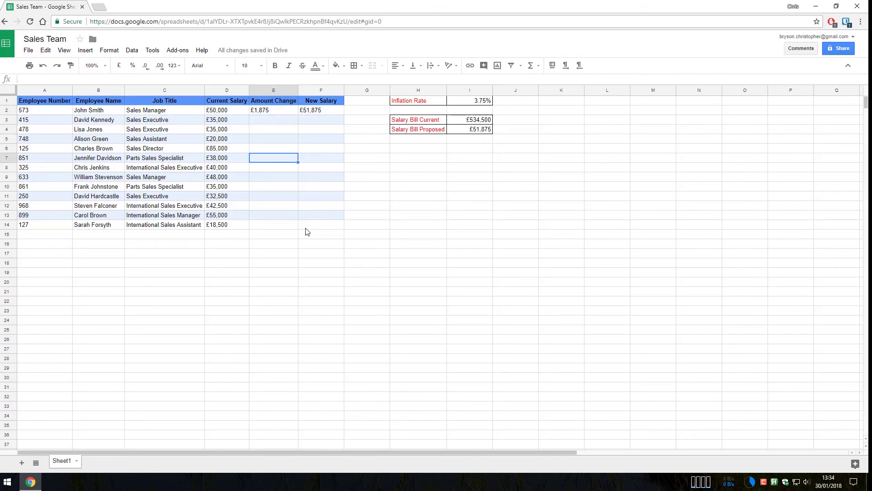
click(282, 111)
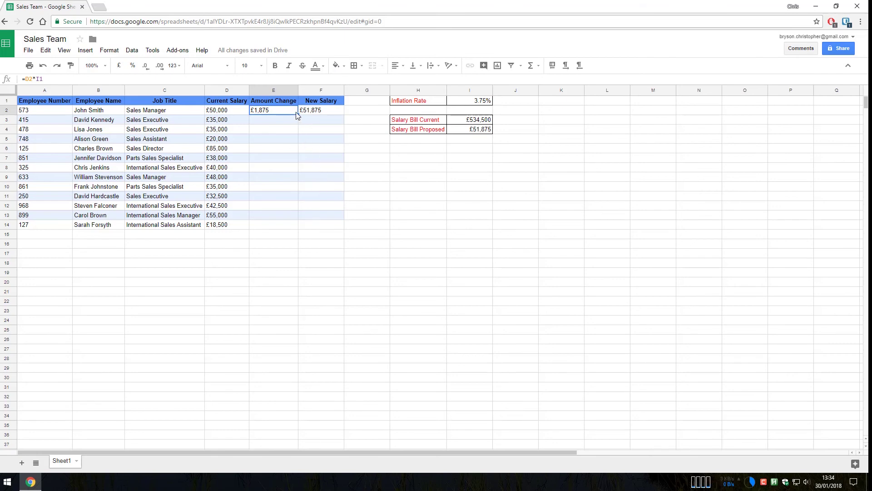
drag(297, 115, 294, 228)
click(313, 272)
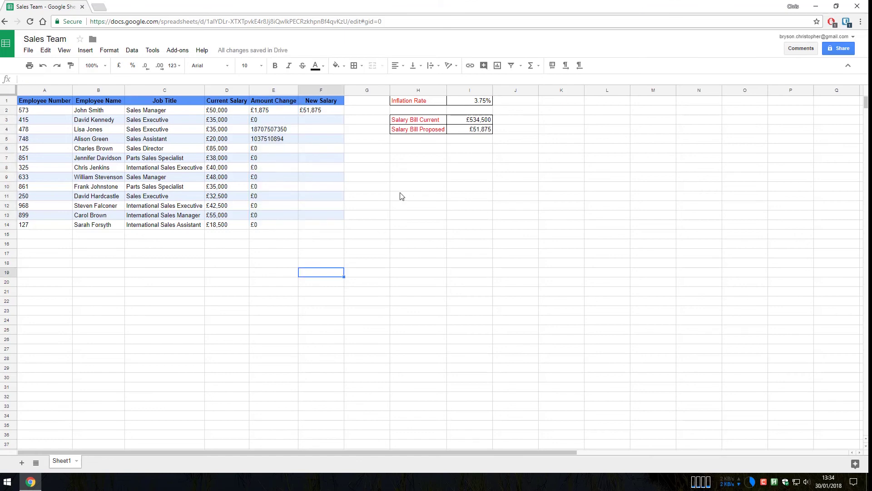
Examine the copied Amount Change formulas in column E and the cells in column I they refer to
click(279, 111)
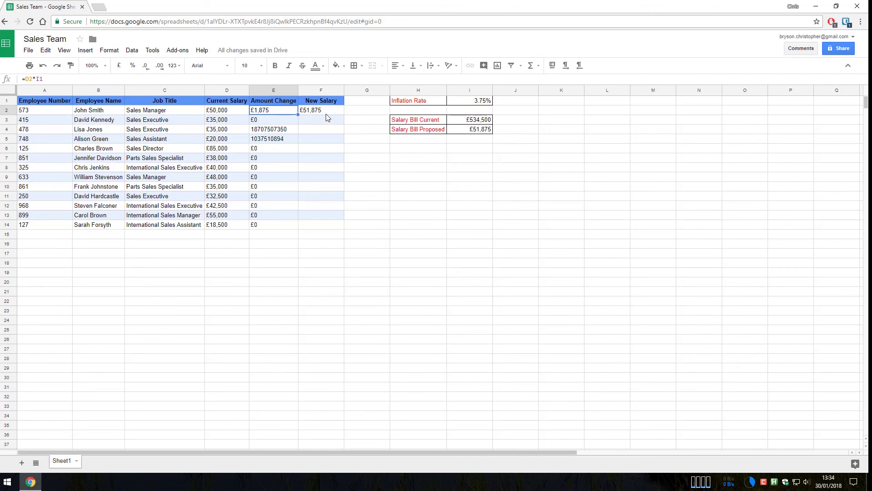
click(297, 116)
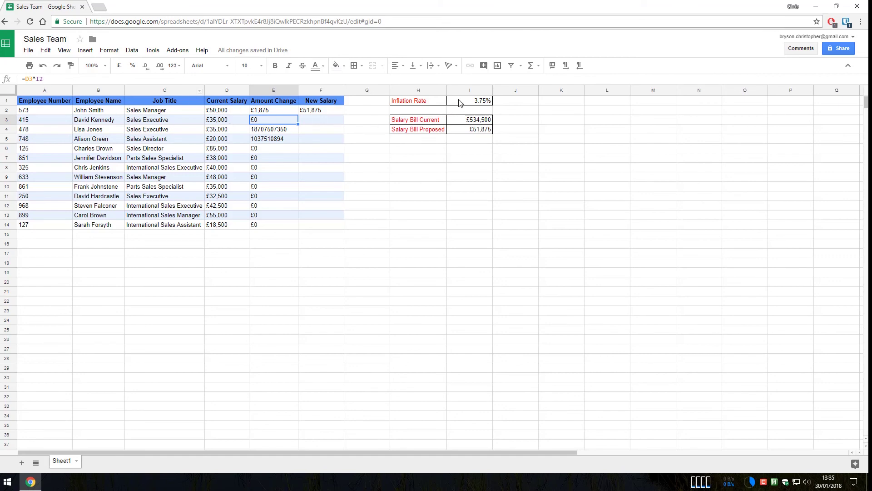
click(464, 111)
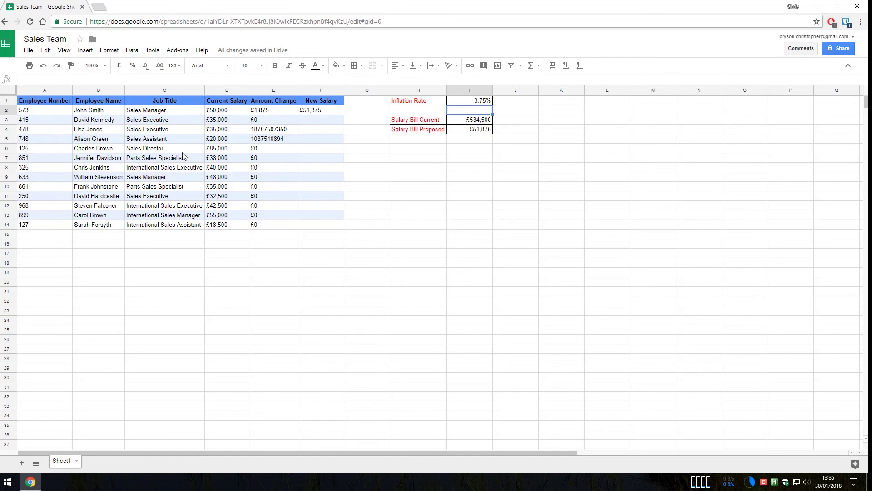
click(284, 132)
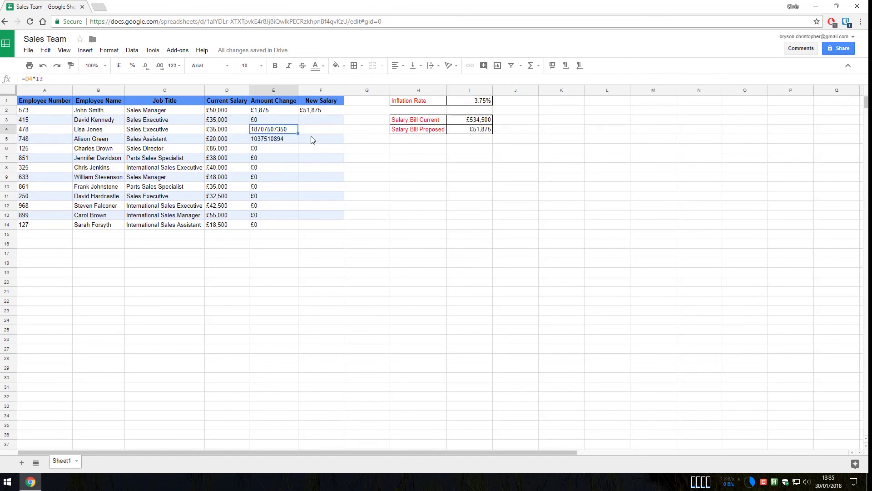
click(469, 121)
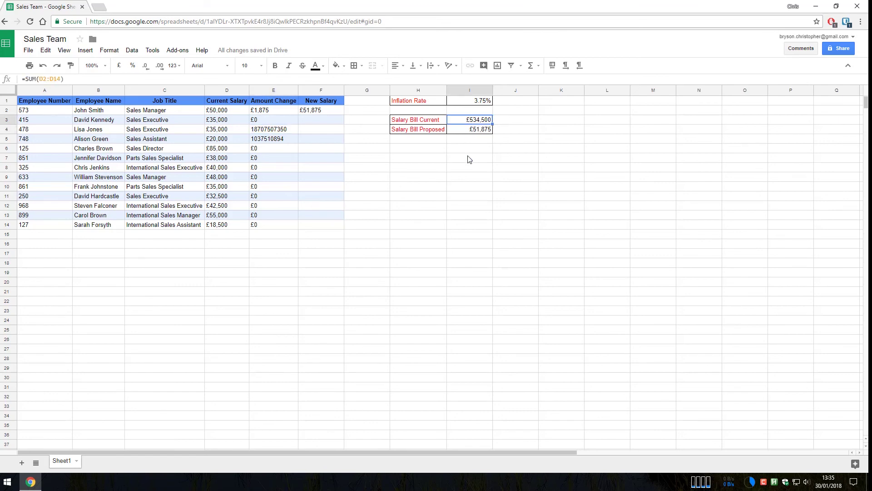
click(292, 141)
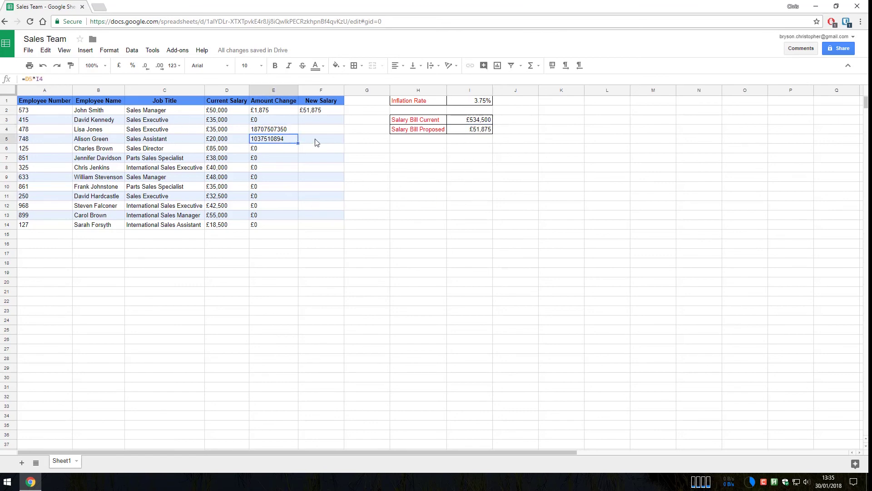
click(287, 150)
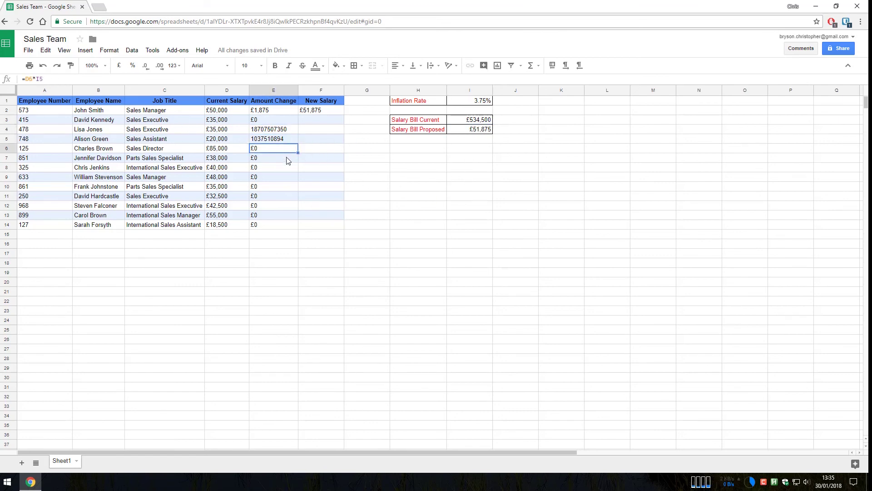
click(275, 226)
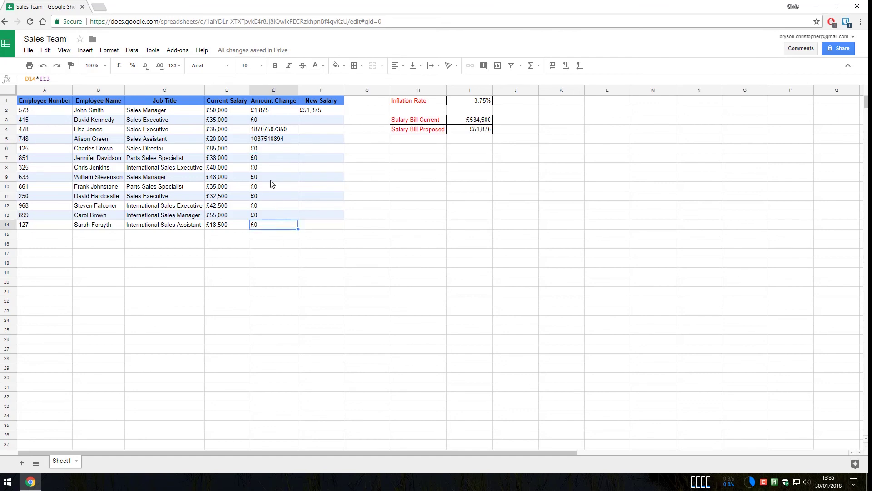
click(94, 80)
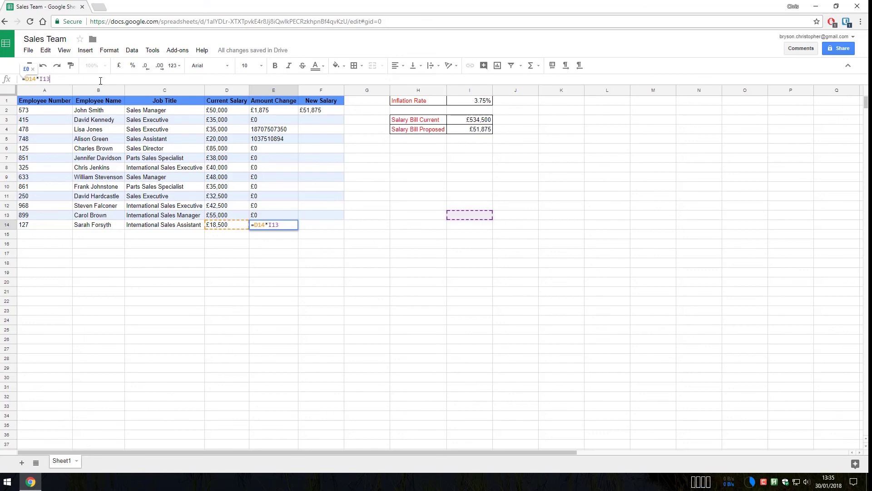
click(324, 196)
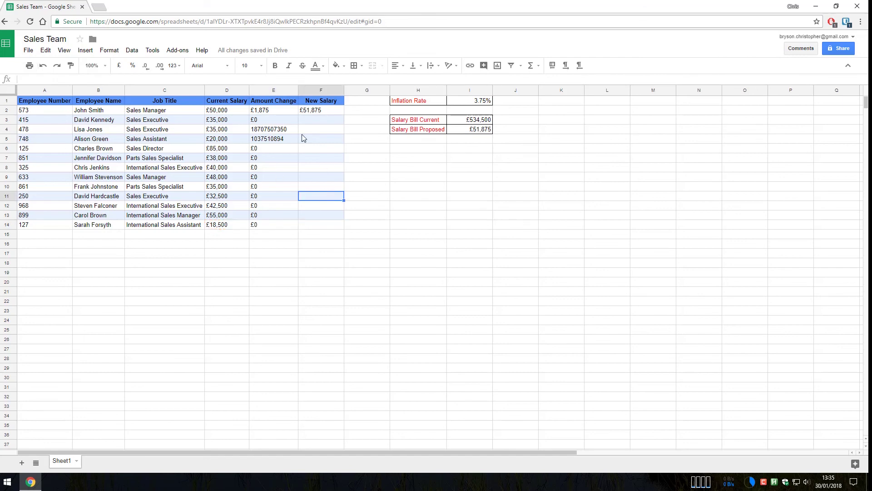
click(277, 112)
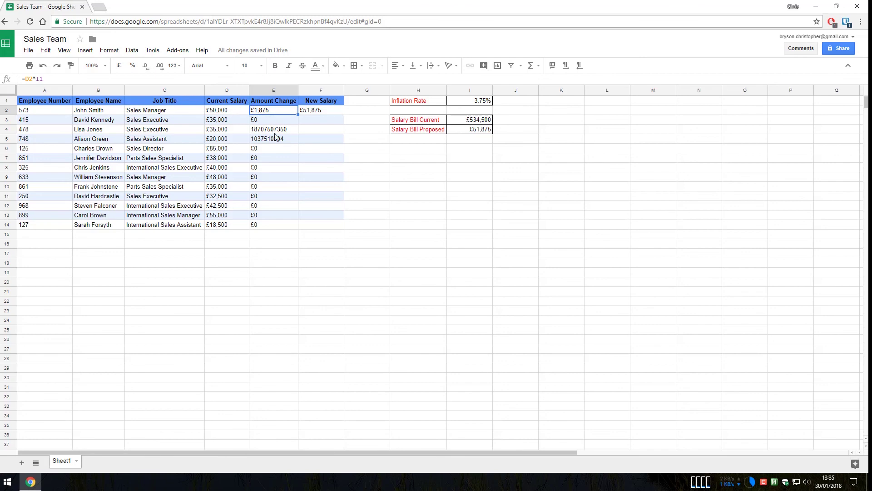
click(267, 122)
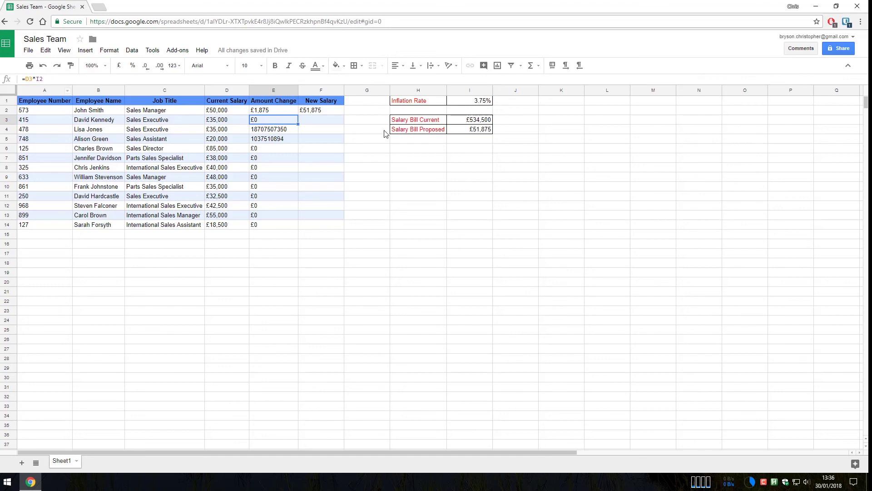
click(283, 155)
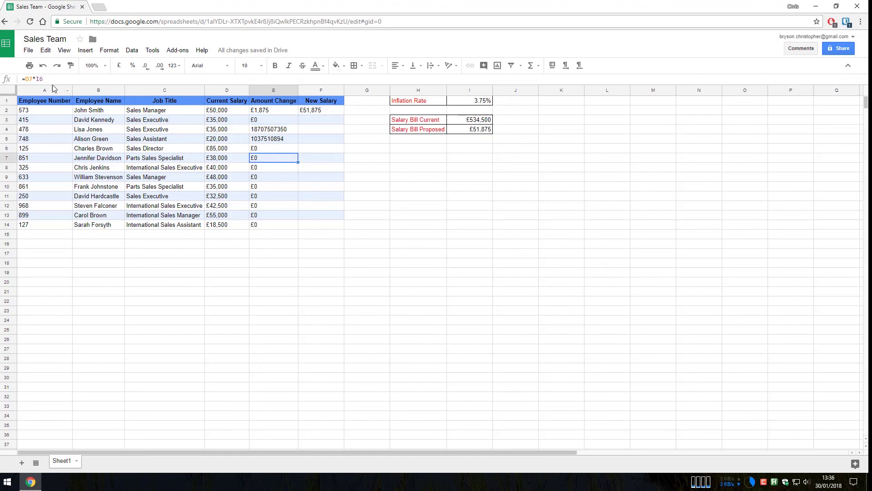
Make the inflation rate reference in E2 absolute so the formula reads =D2*$I$1
click(278, 112)
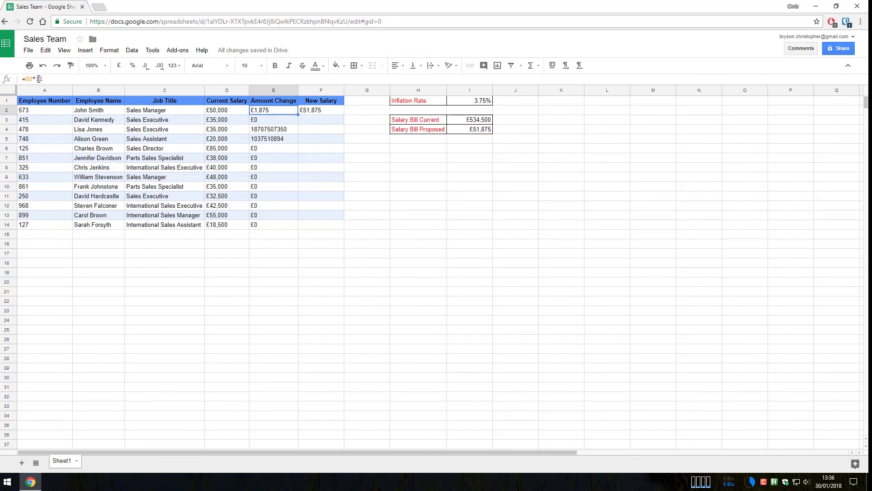
key(F2)
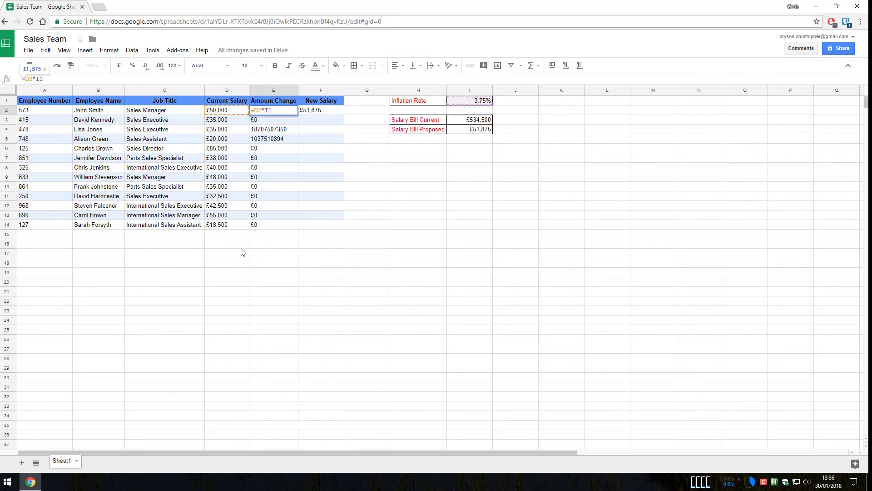
key(F4)
key(Return)
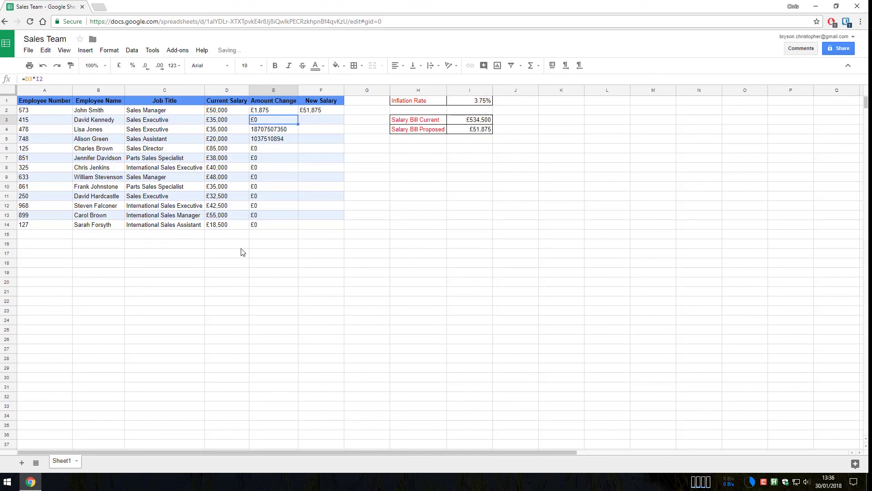
Fill the corrected Amount Change formula from E2 down to E14 and check the copied formula in E9
click(291, 113)
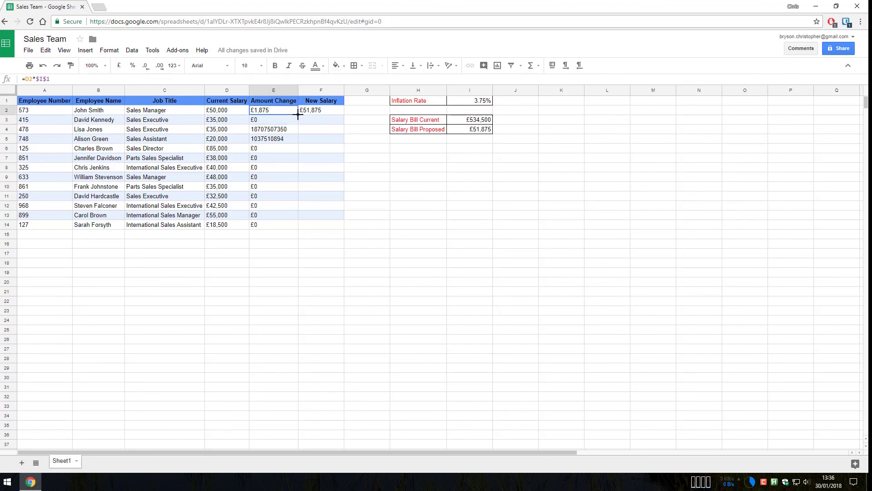
drag(298, 116, 297, 227)
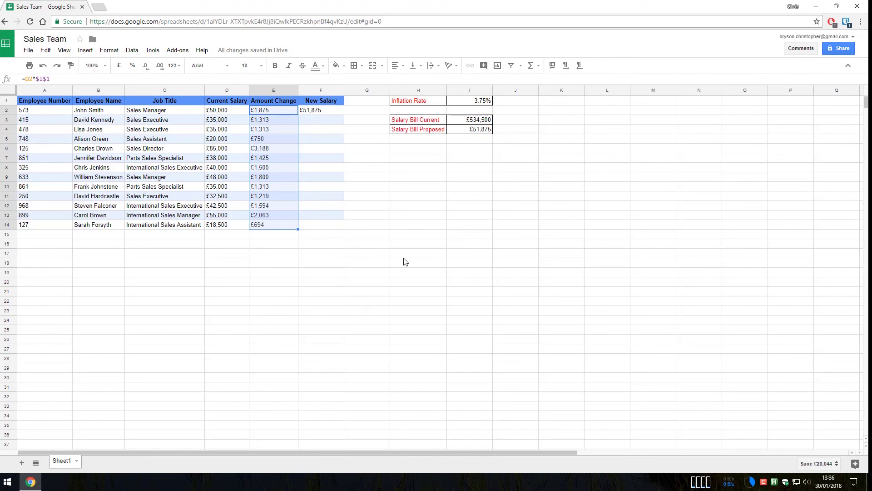
click(275, 177)
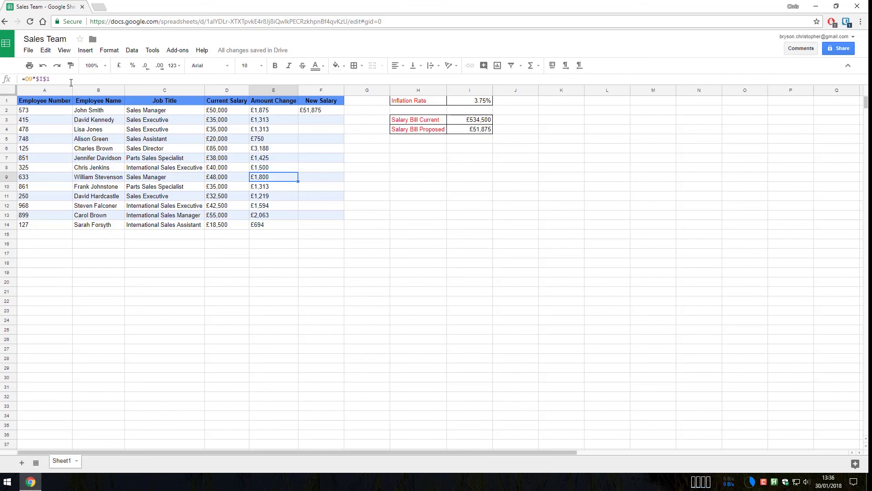
Examine the copied Amount Change formulas in E10 through E14 for the absolute inflation rate reference
key(Down)
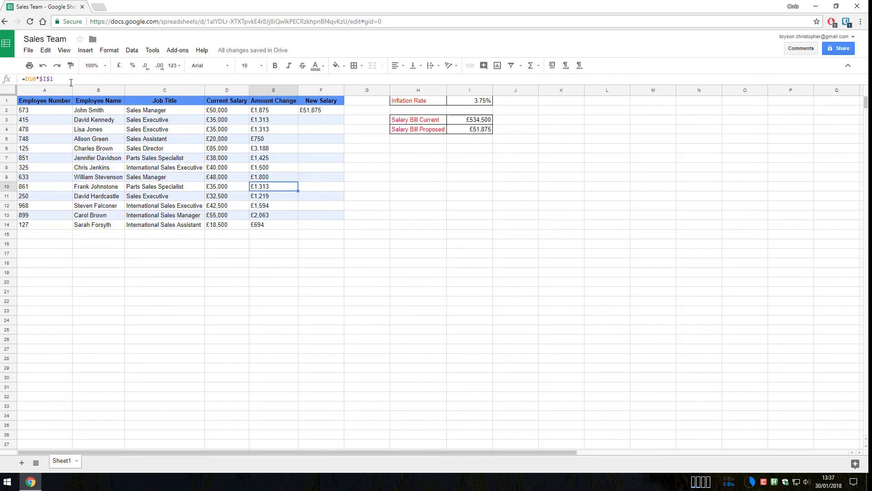
key(Down)
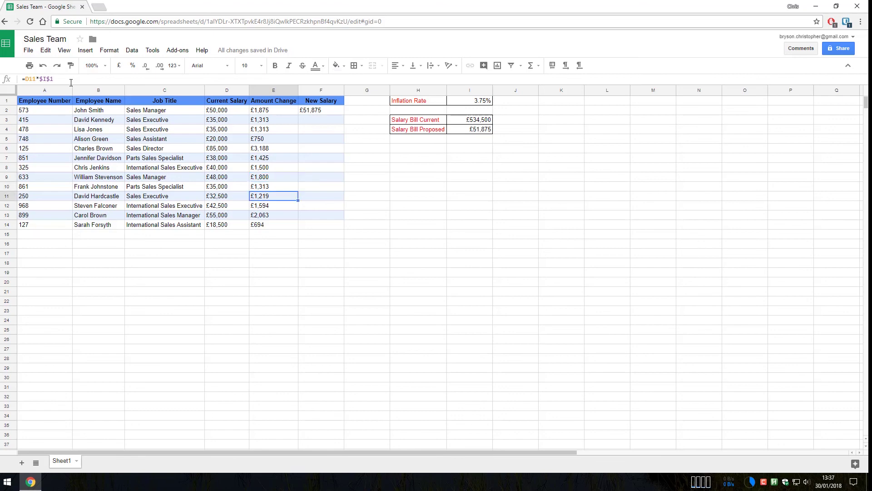
key(Down)
key(Down)
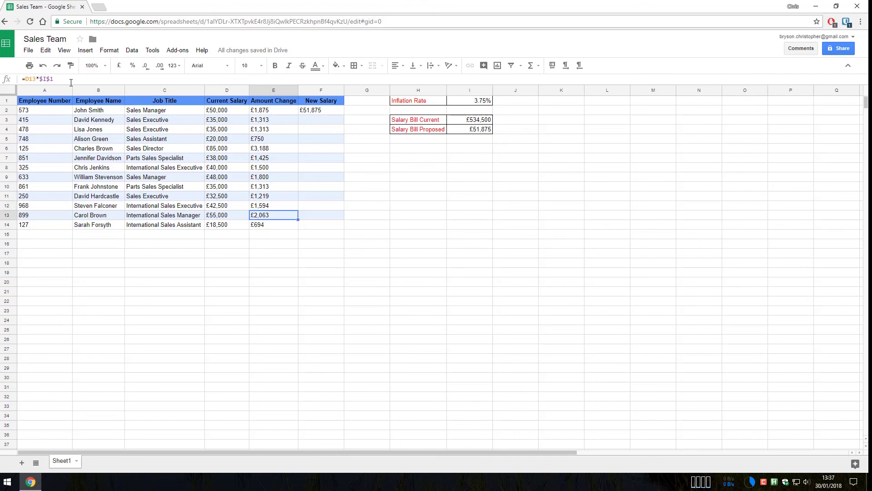
key(Down)
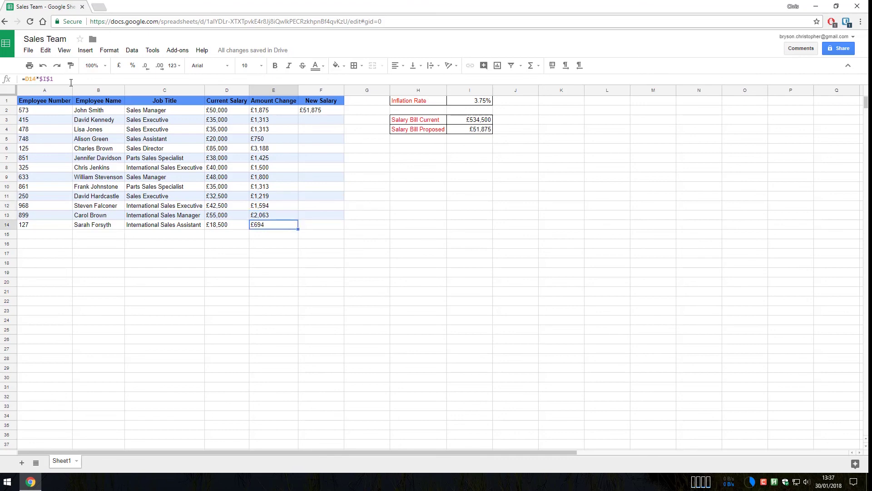
Fill the New Salary formula from F2 down to F14
click(316, 114)
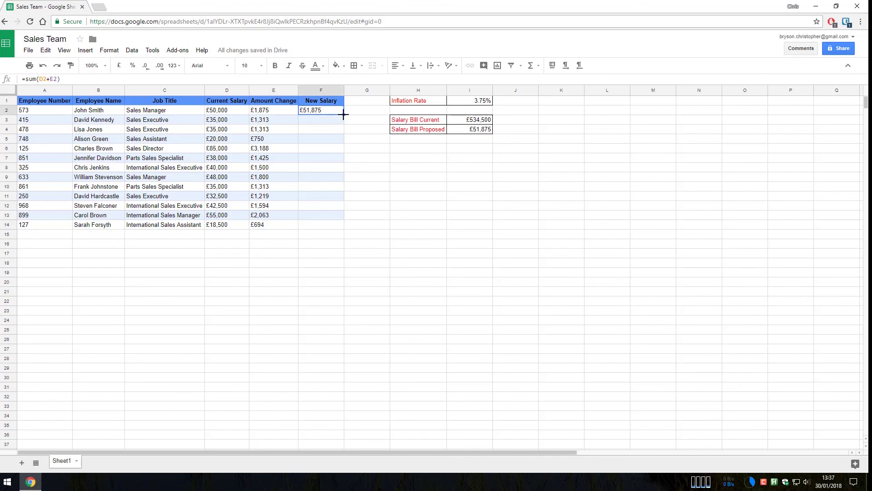
double_click(344, 115)
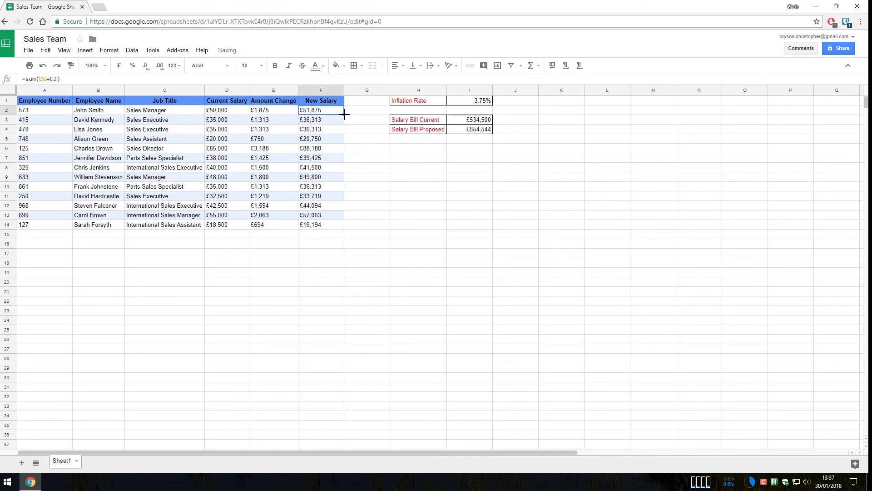
click(373, 244)
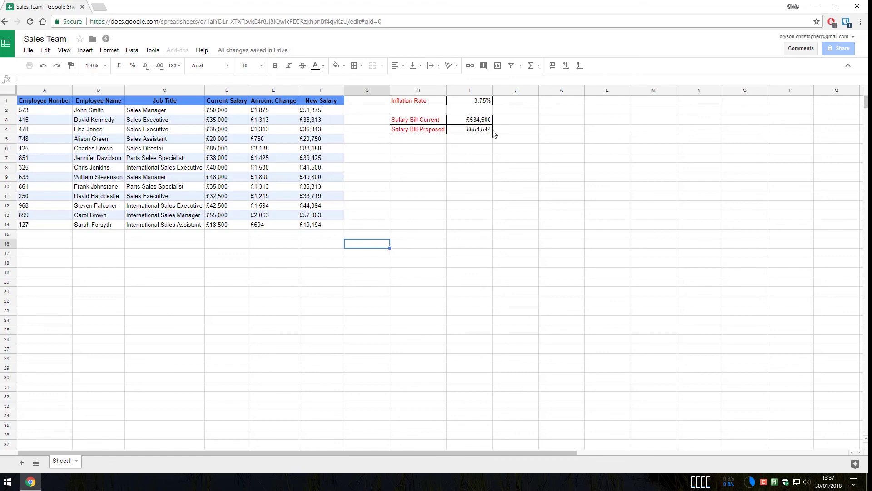
Try entering 0.0425 as the inflation rate in I1
click(477, 101)
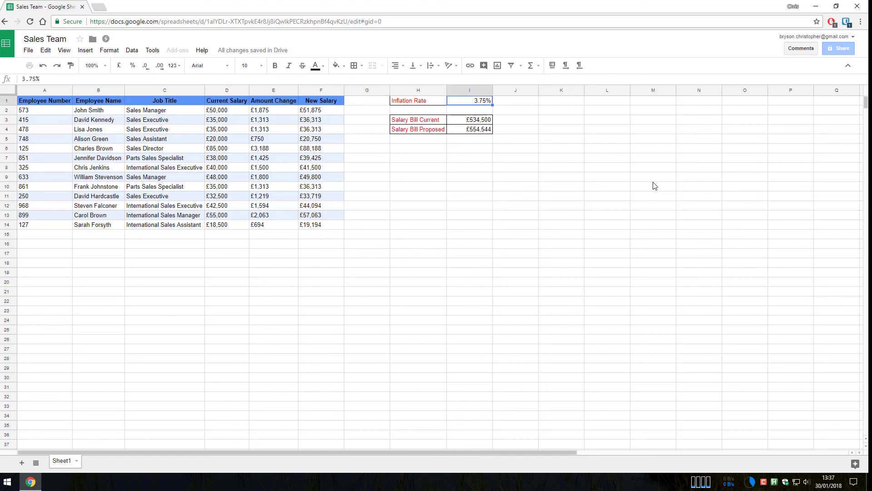
text(0)
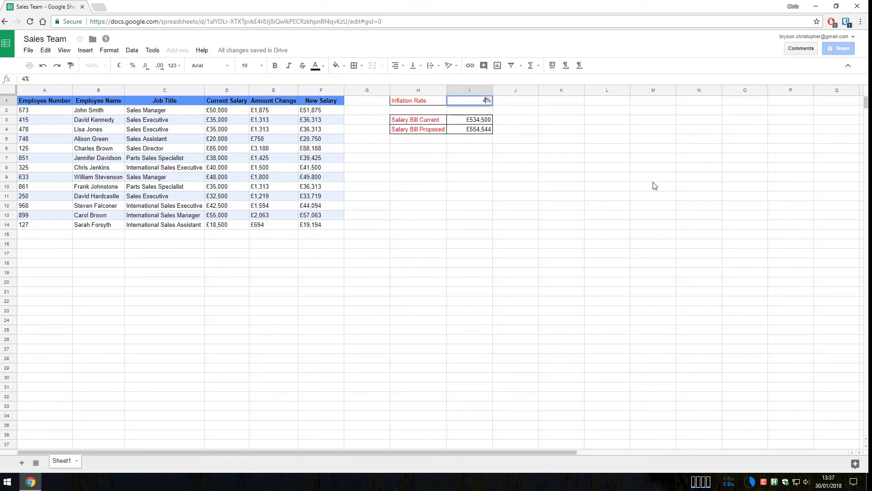
key(BackSpace)
text(0.0425)
key(Return)
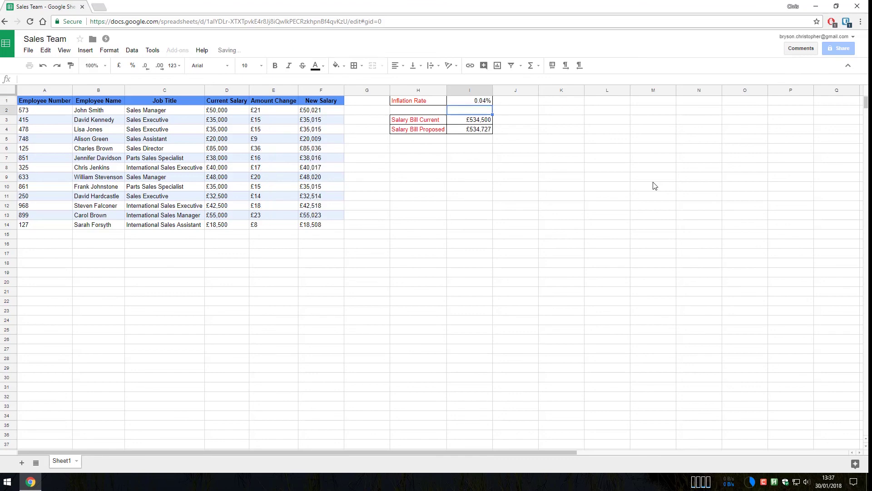
Set the inflation rate in I1 to 4.25% and check the proposed salary bill formula in I4
key(Up)
text(4.25)
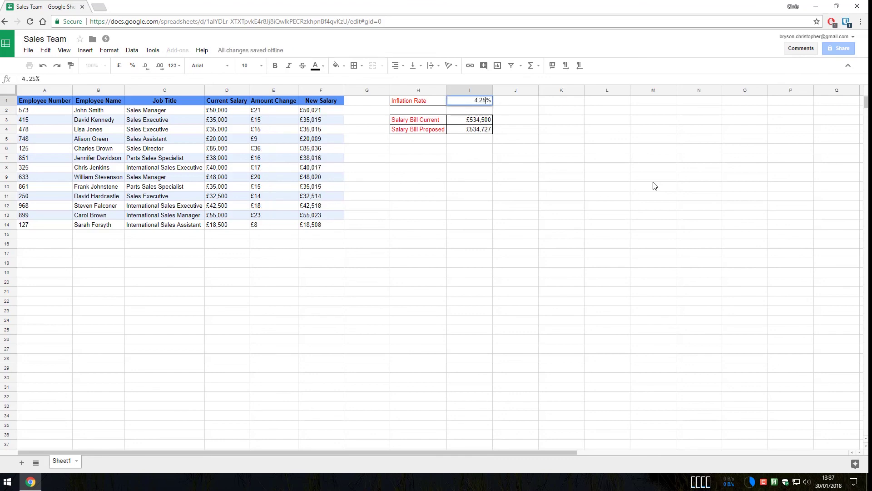
key(Return)
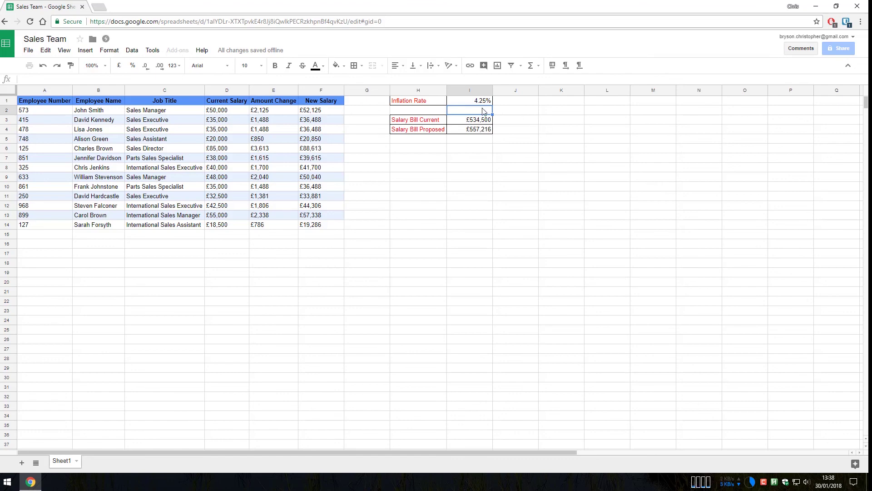
click(471, 131)
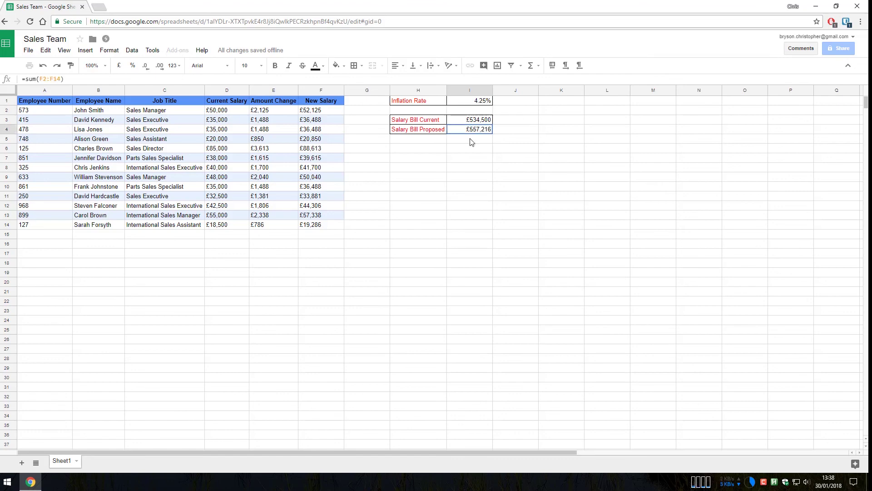
click(427, 162)
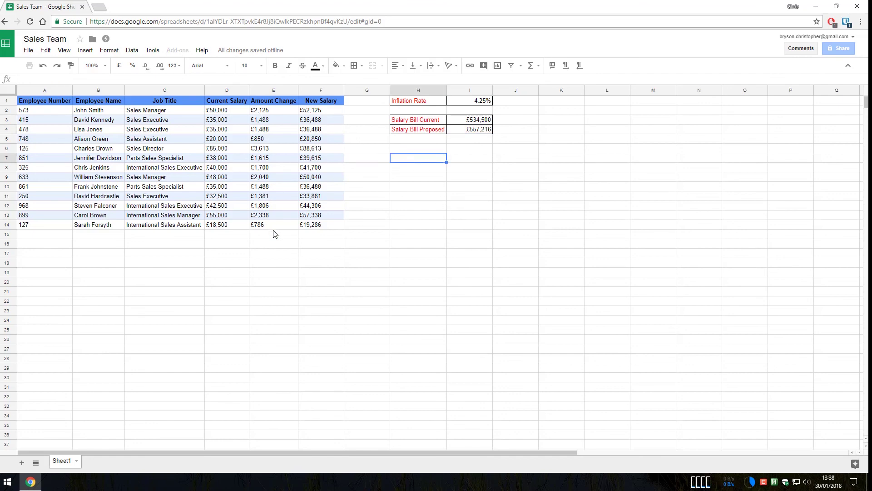
click(365, 244)
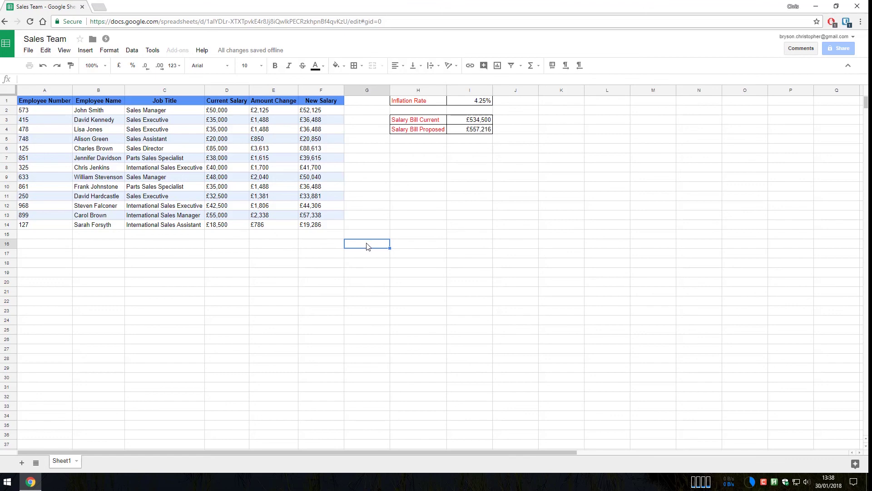